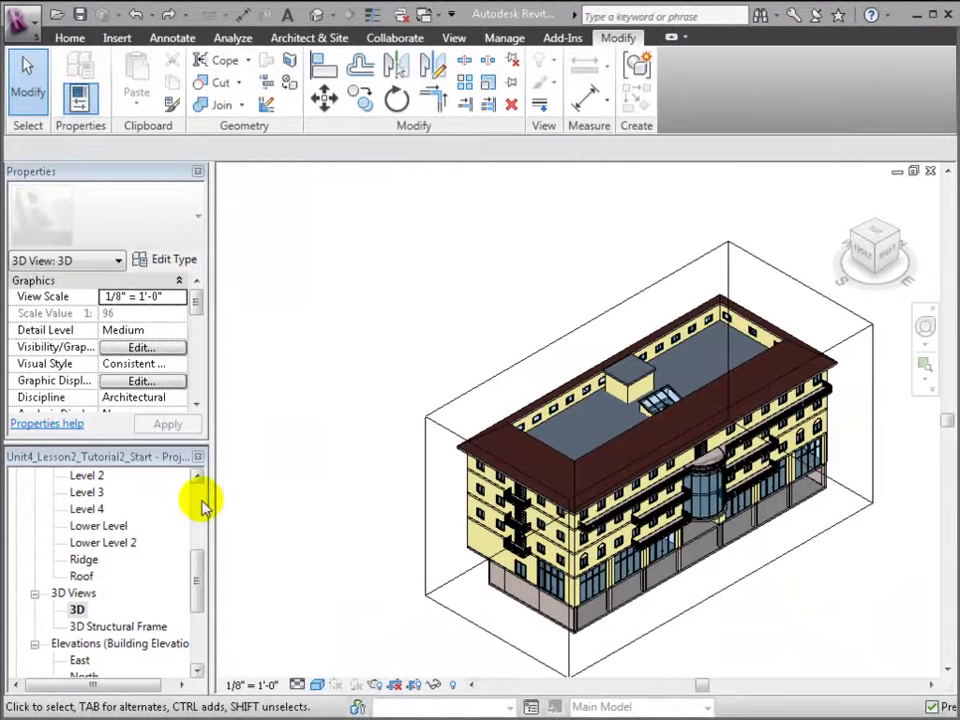
Drag the section box face inward so it cuts the building open
{"action": "scroll", "coordinate": [200, 555], "scroll_direction": "up", "scroll_amount": 1}
{"action": "left_click", "coordinate": [487, 558]}
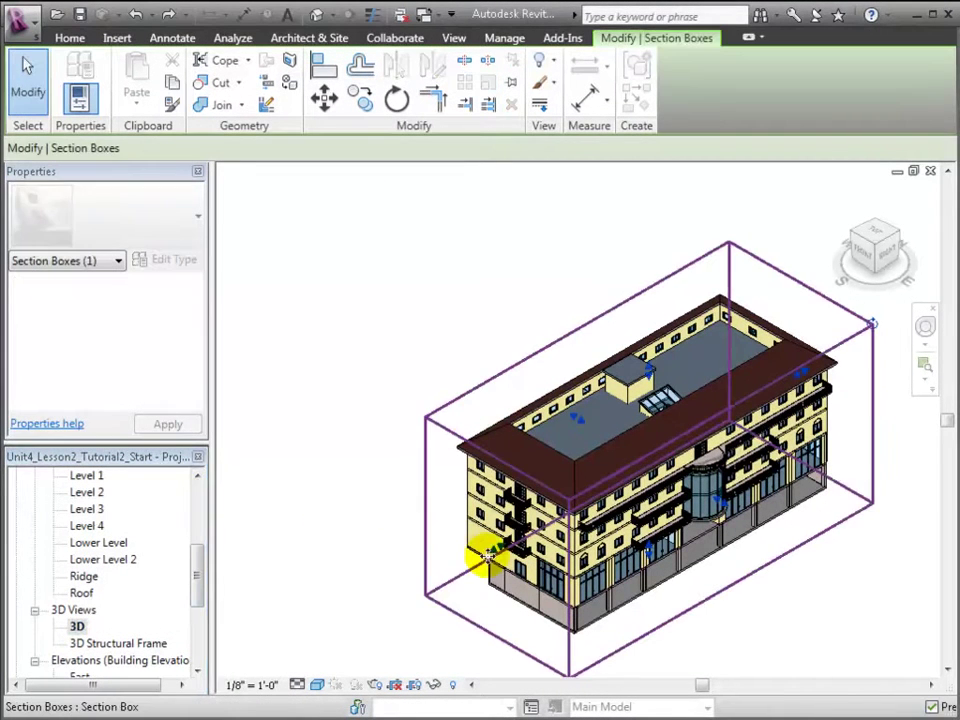
{"action": "left_click_drag", "start_coordinate": [495, 548], "coordinate": [565, 517]}
{"action": "left_click_drag", "start_coordinate": [405, 524], "coordinate": [408, 530]}
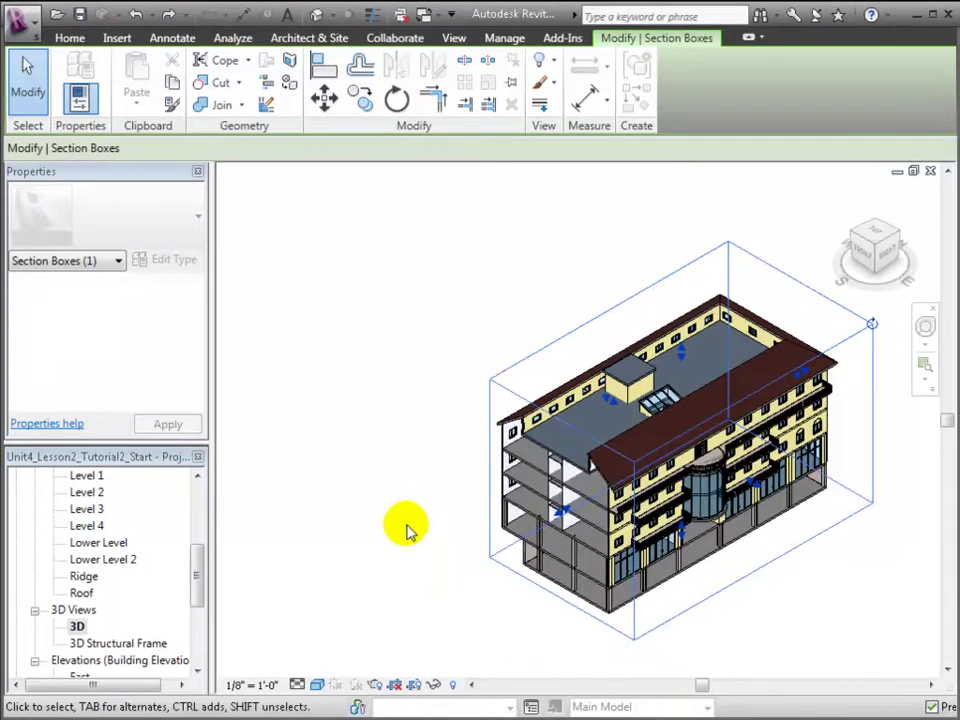
View the sectioned model from the front and zoom in on it
{"action": "left_click", "coordinate": [862, 258]}
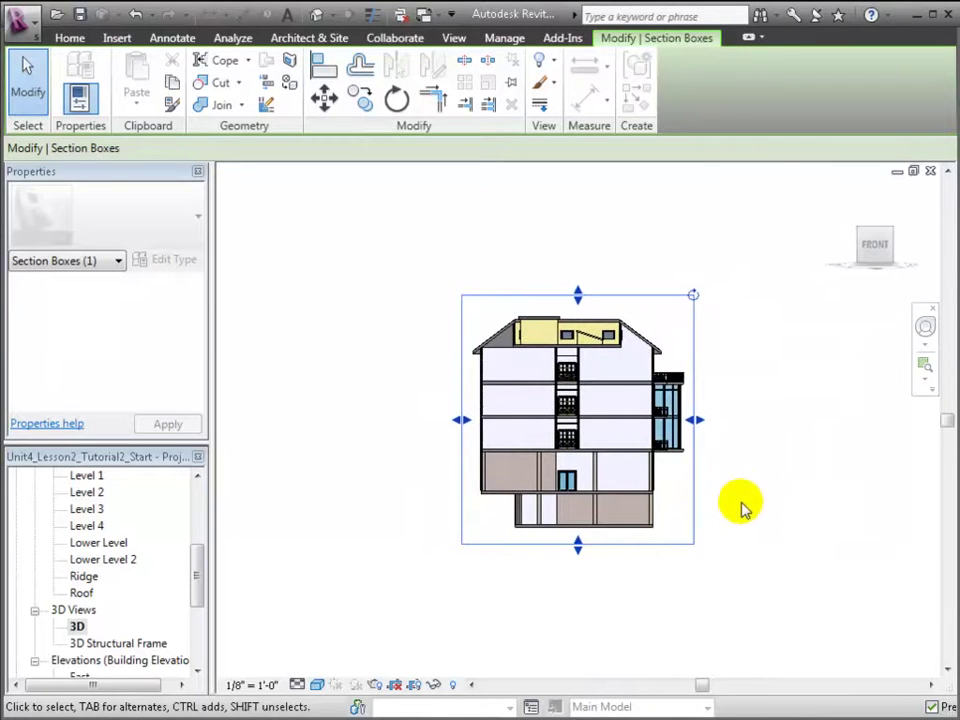
{"action": "scroll", "coordinate": [735, 500], "scroll_direction": "up", "scroll_amount": 4}
{"action": "scroll", "coordinate": [782, 422], "scroll_direction": "down", "scroll_amount": 2}
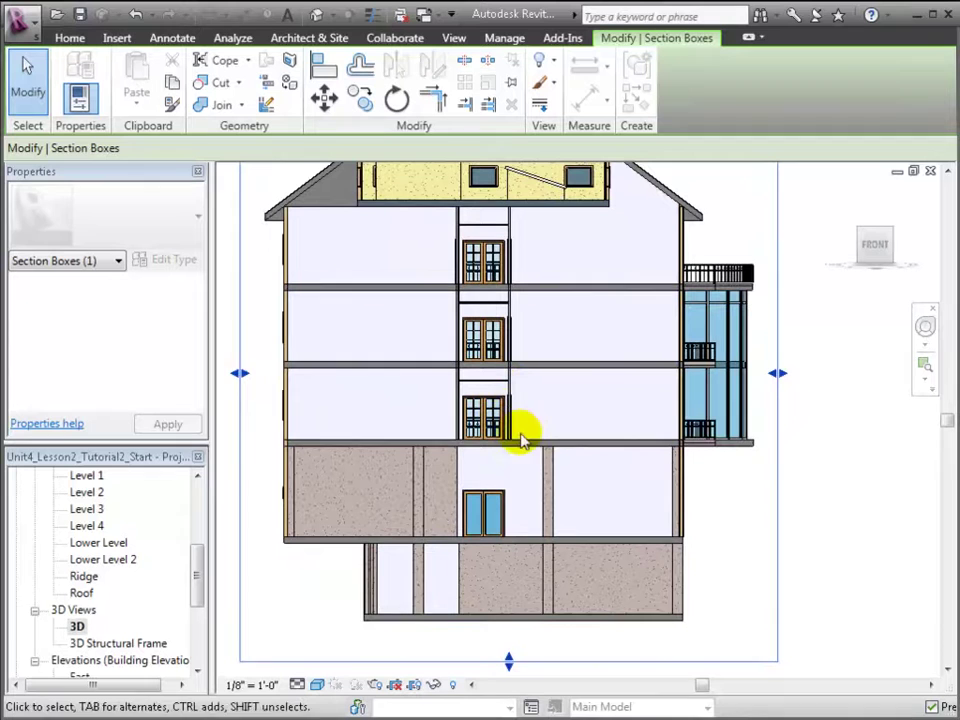
{"action": "left_click", "coordinate": [550, 488]}
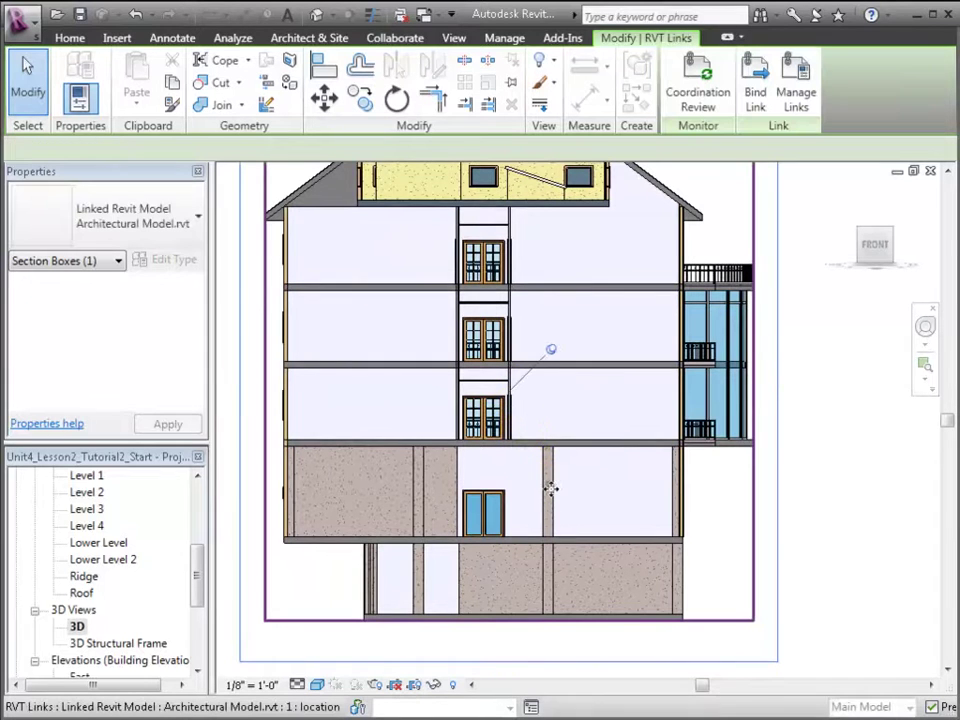
{"action": "left_click", "coordinate": [867, 486]}
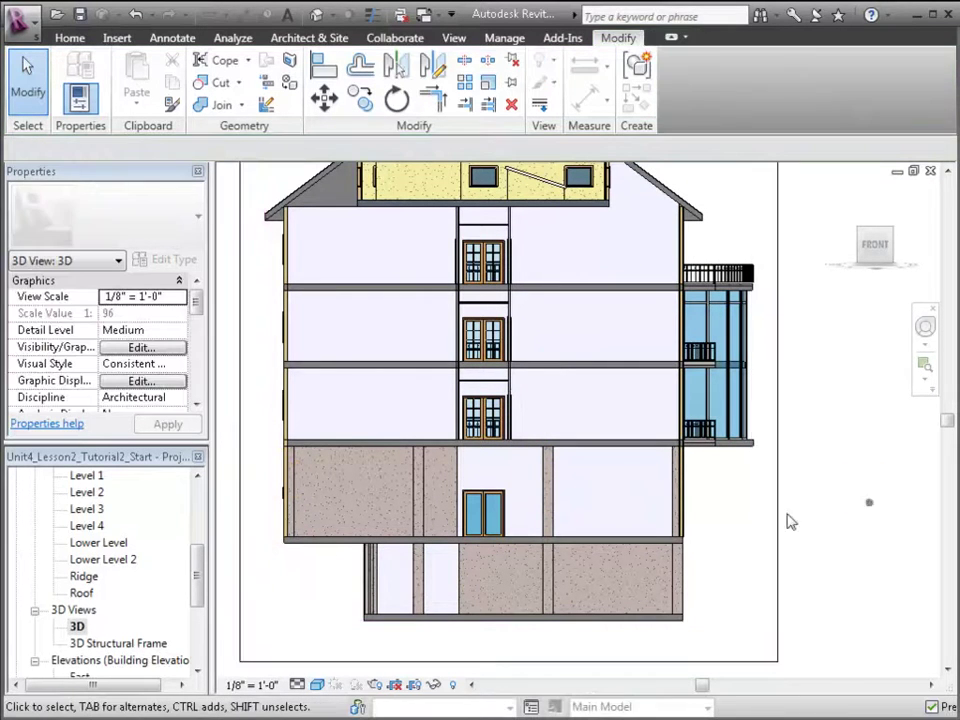
{"action": "left_click_drag", "start_coordinate": [199, 561], "coordinate": [199, 497]}
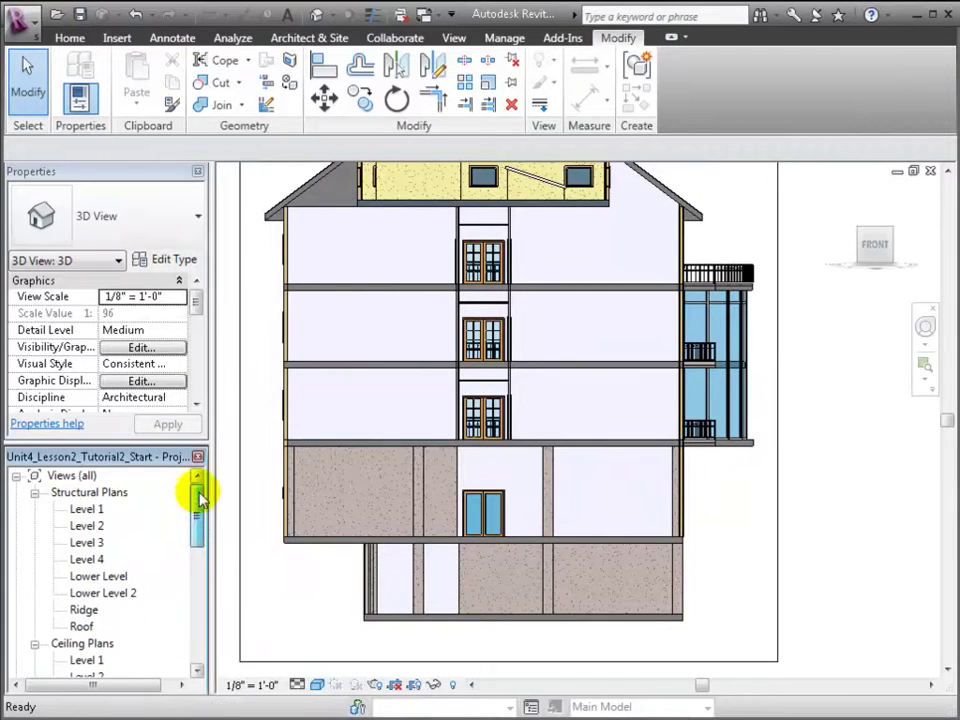
In the Level 1 structural plan, move grid B to 26' from grid A
{"action": "double_click", "coordinate": [80, 510]}
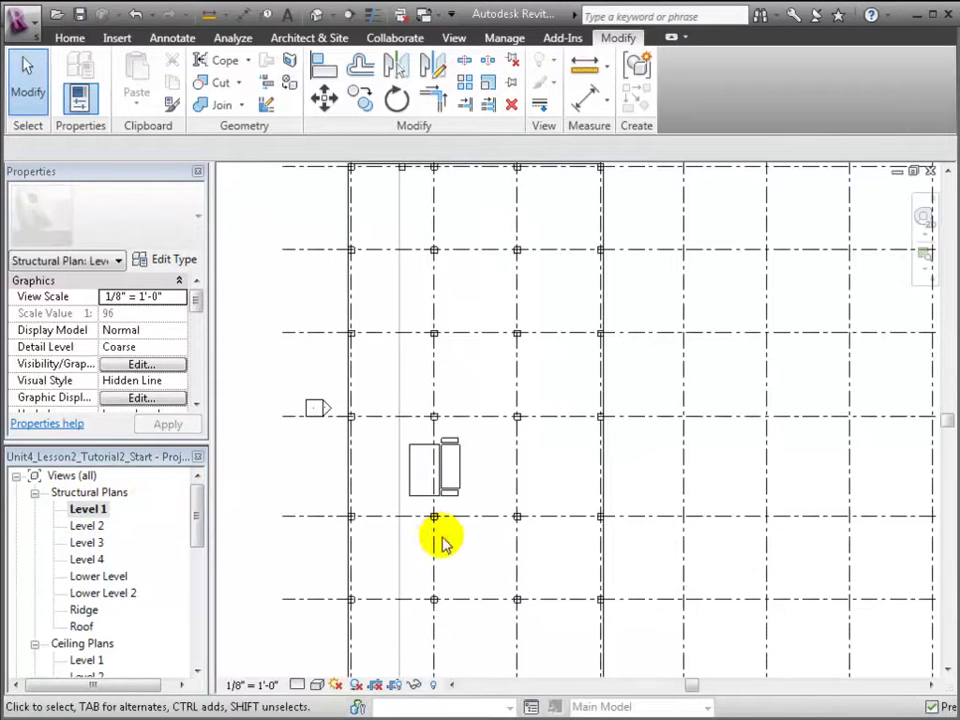
{"action": "left_click", "coordinate": [432, 548]}
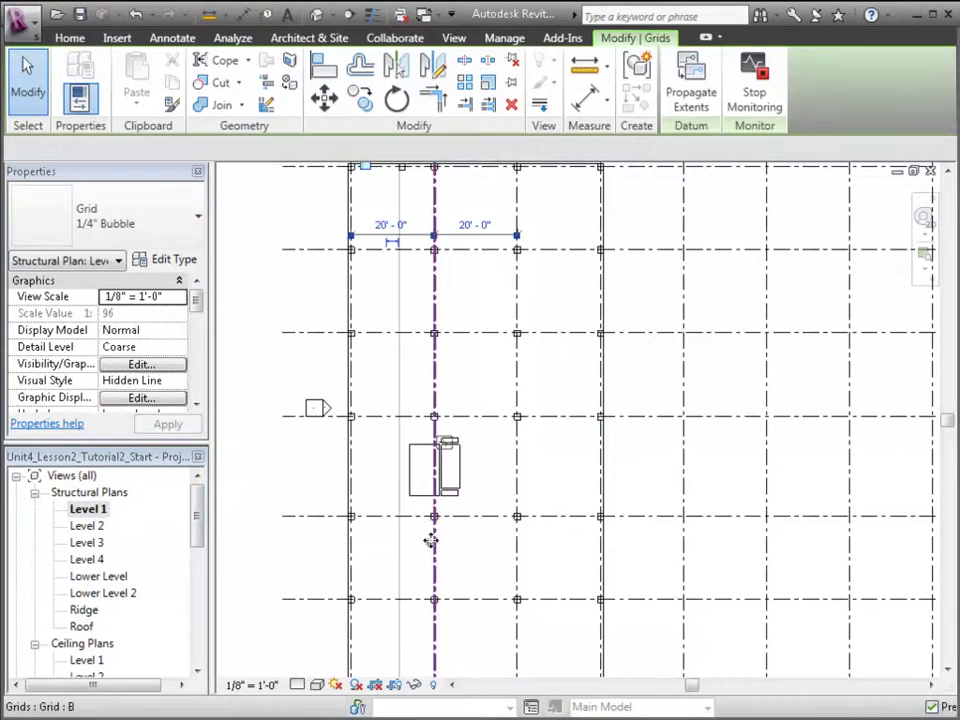
{"action": "left_click", "coordinate": [397, 225]}
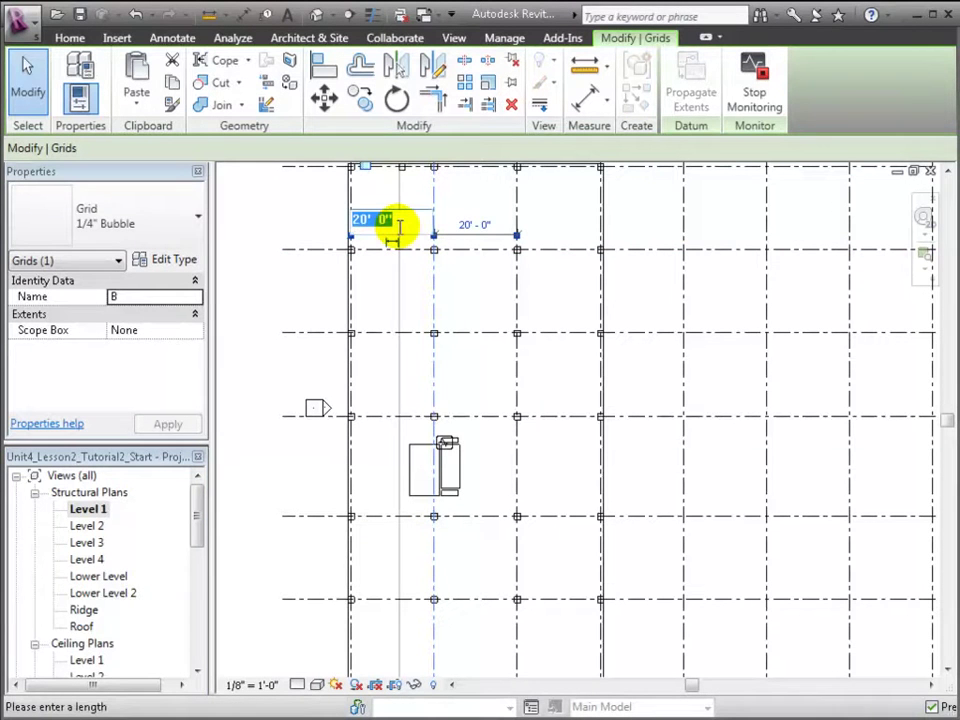
{"action": "type", "text": "26"}
{"action": "key", "text": "Return"}
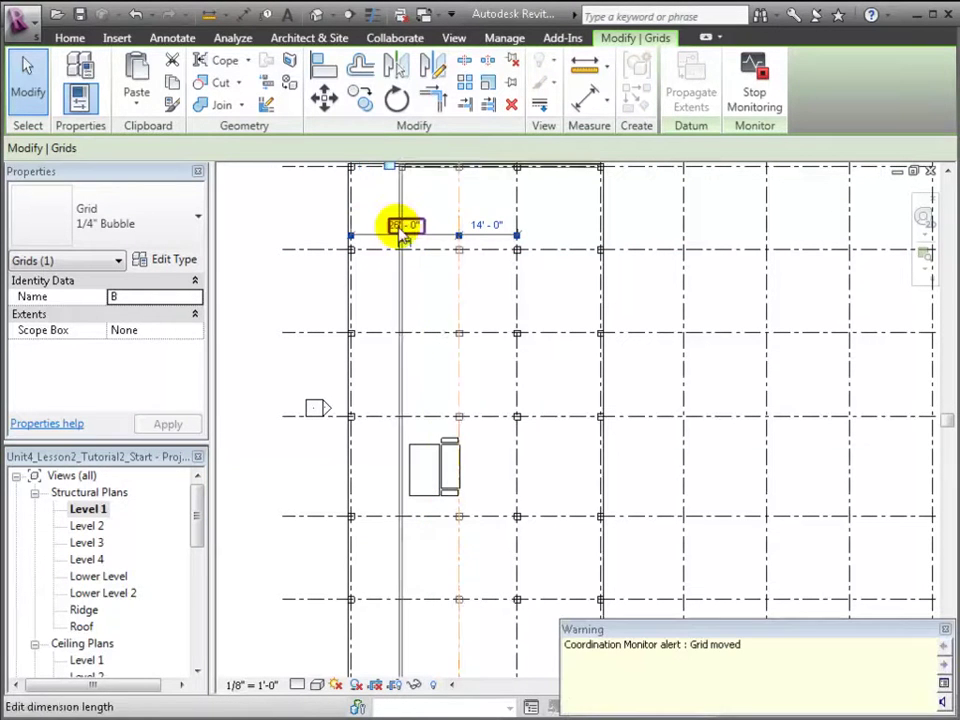
{"action": "left_click", "coordinate": [942, 628]}
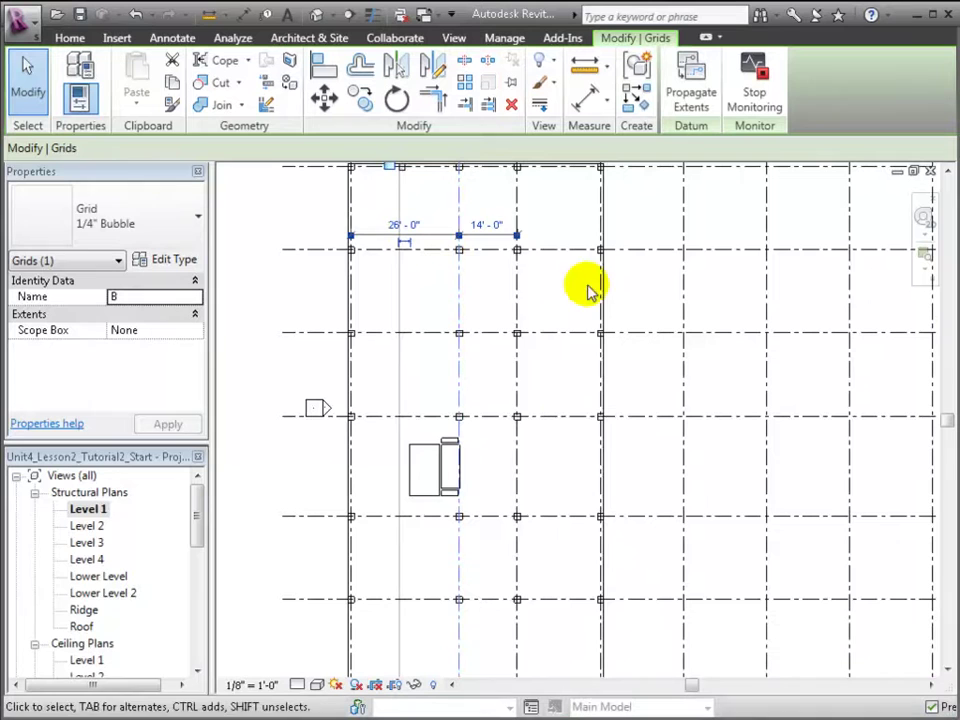
Move grid C to 8' past grid B
{"action": "left_click", "coordinate": [494, 229]}
{"action": "key", "text": "Escape"}
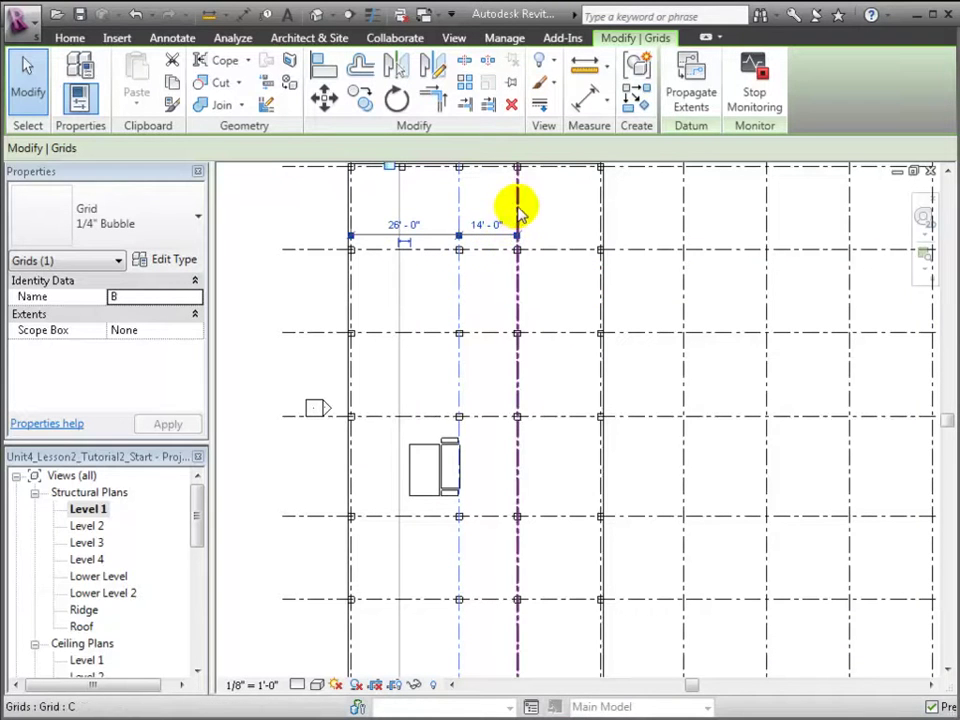
{"action": "left_click", "coordinate": [516, 207]}
{"action": "left_click", "coordinate": [489, 227]}
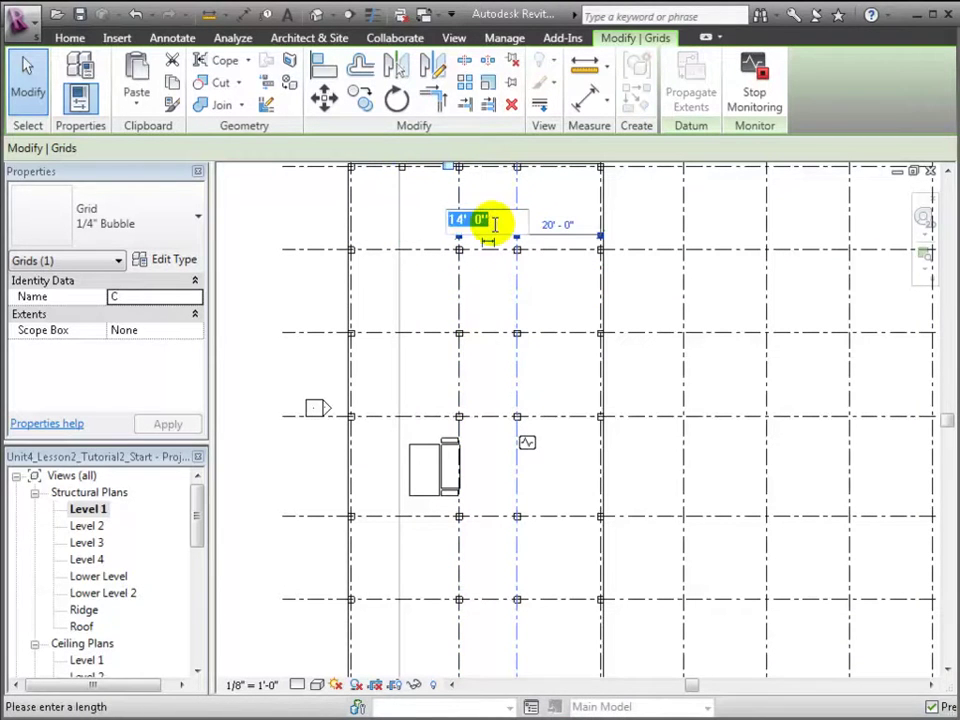
{"action": "type", "text": "8"}
{"action": "key", "text": "Return"}
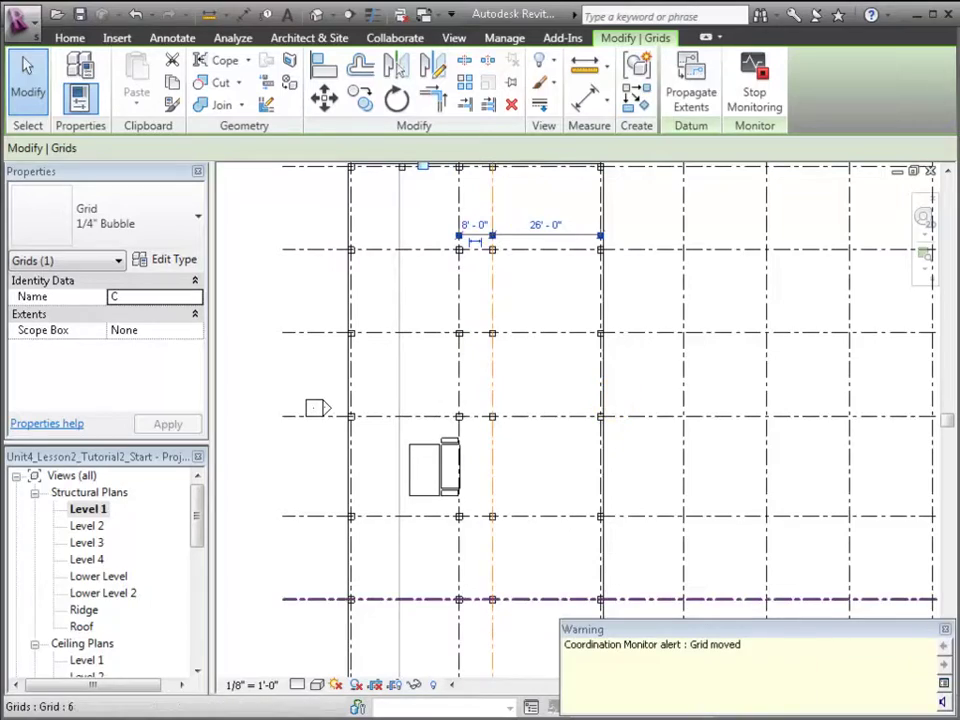
{"action": "left_click", "coordinate": [944, 629]}
{"action": "left_click", "coordinate": [632, 315]}
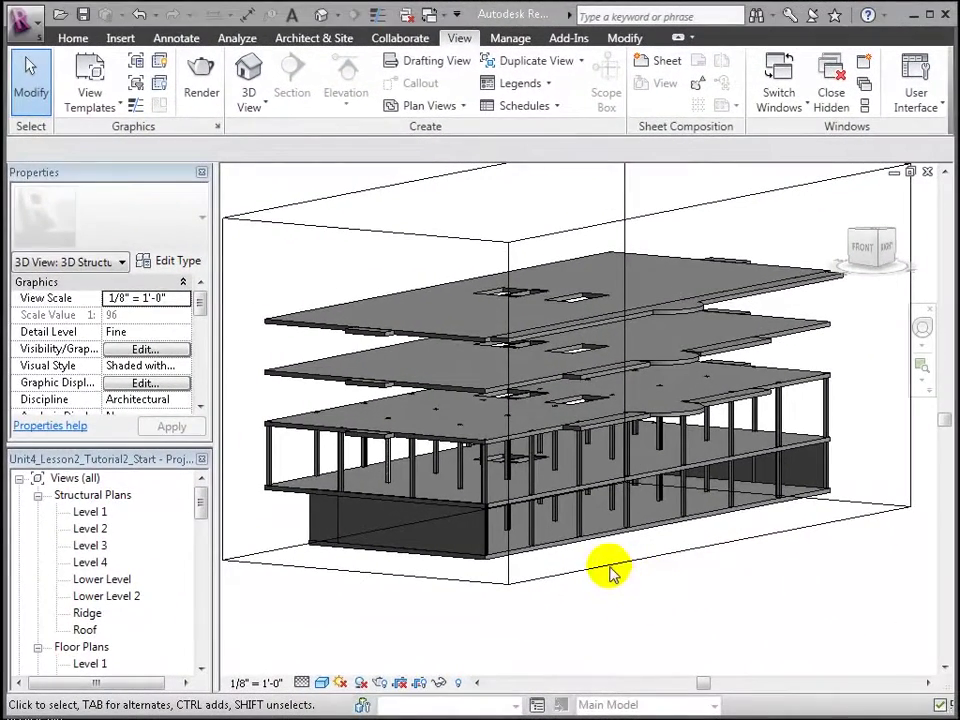
Select every W10X49 column instance in the entire project, starting from one column
{"action": "scroll", "coordinate": [660, 594], "scroll_direction": "up", "scroll_amount": 2}
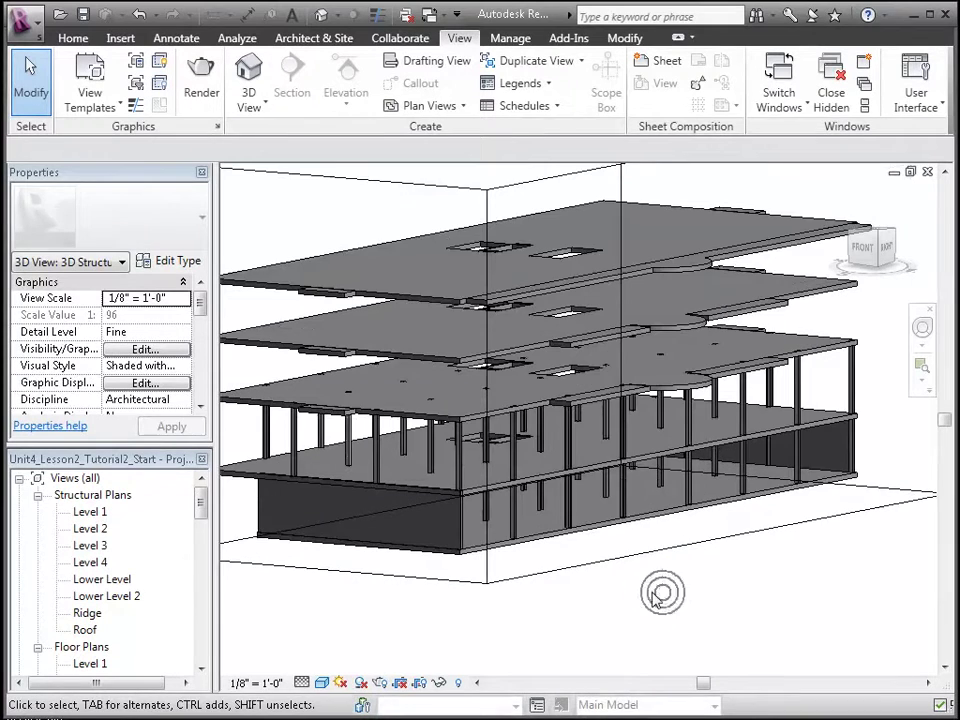
{"action": "left_click", "coordinate": [630, 497]}
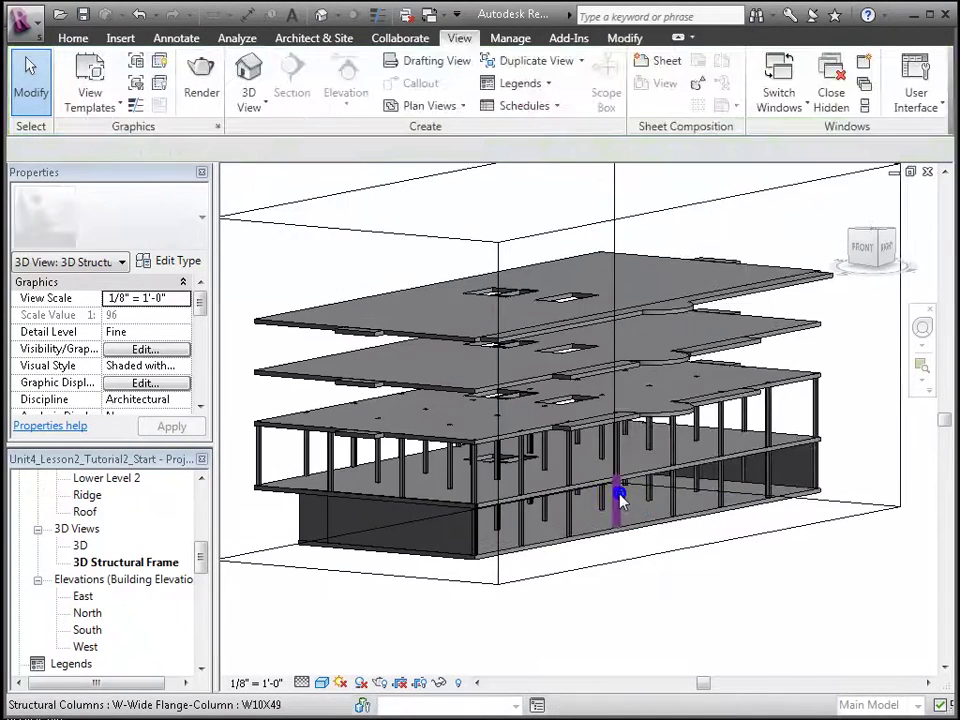
{"action": "right_click", "coordinate": [619, 497]}
{"action": "mouse_move", "coordinate": [741, 286]}
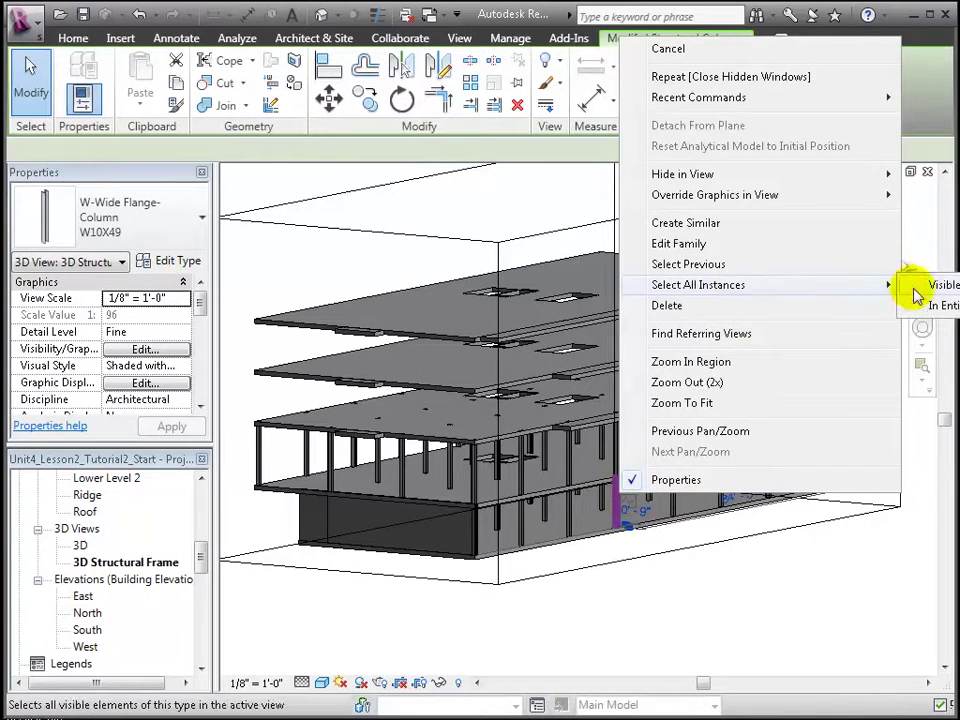
{"action": "left_click", "coordinate": [940, 305]}
{"action": "middle_click_drag", "start_coordinate": [612, 576], "coordinate": [619, 626], "text": "shift"}
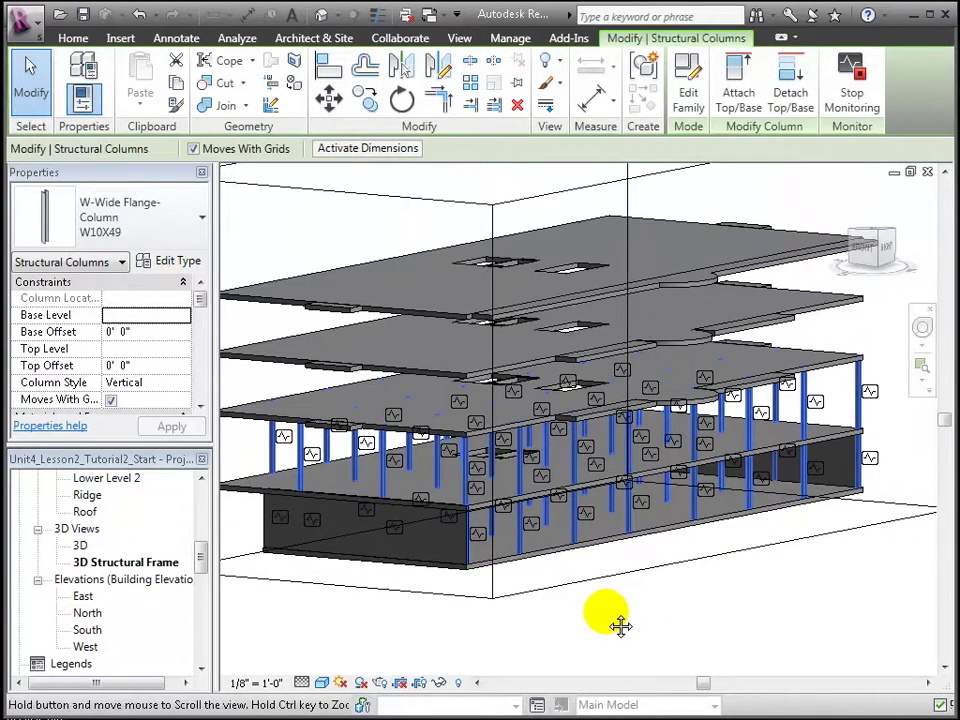
{"action": "left_click", "coordinate": [203, 216]}
{"action": "left_click", "coordinate": [203, 216]}
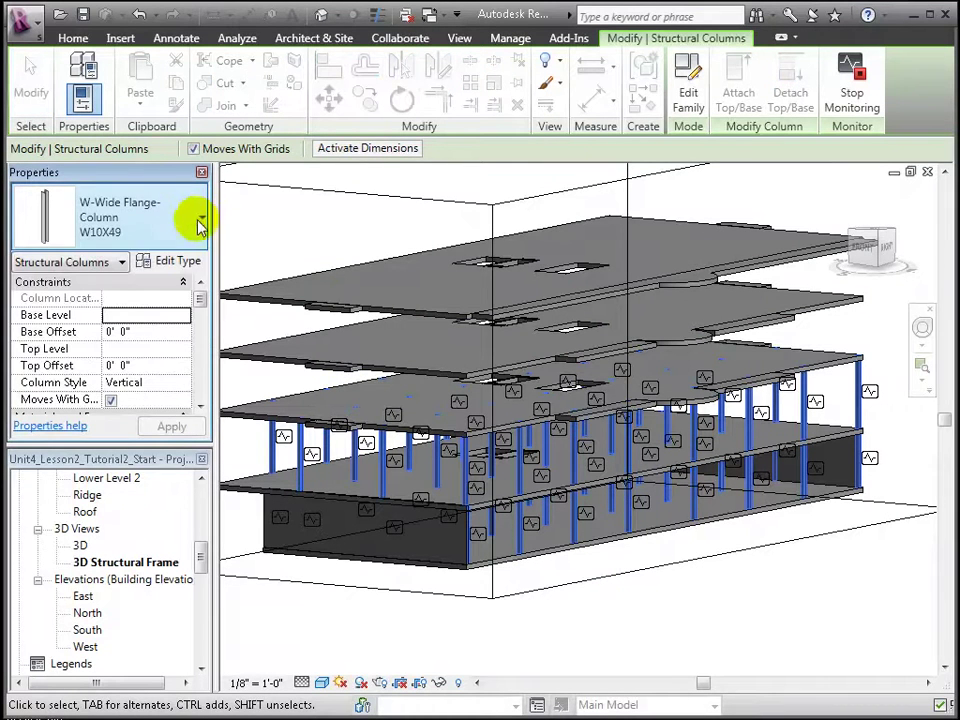
Load Structural\Columns\Concrete\Concrete-Square-Column so the columns become the 12 x 12 type
{"action": "left_click", "coordinate": [182, 262]}
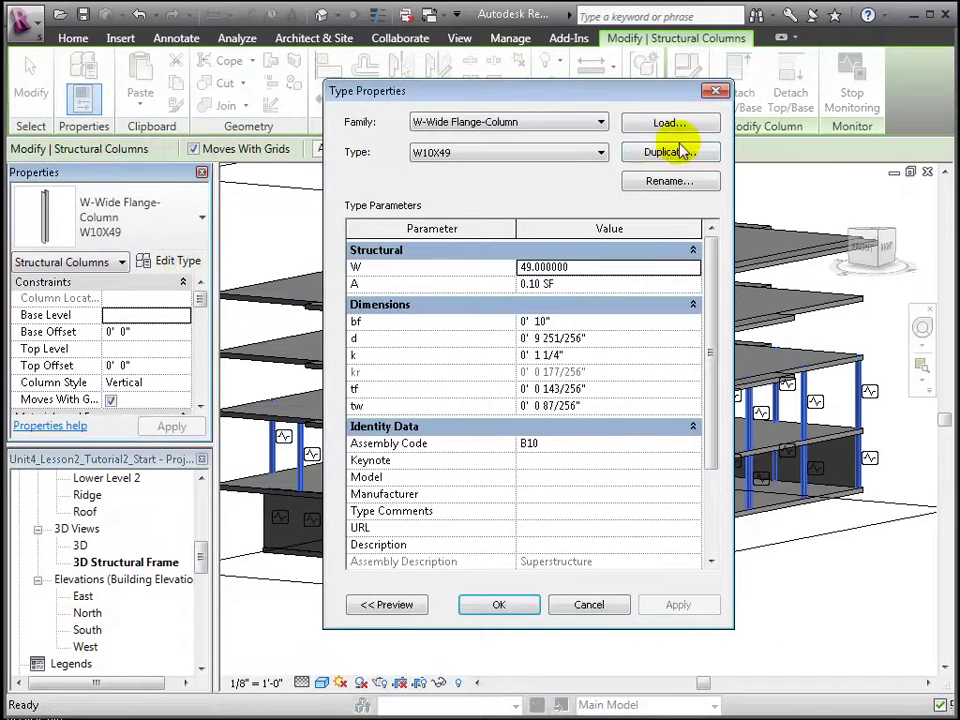
{"action": "left_click", "coordinate": [666, 123]}
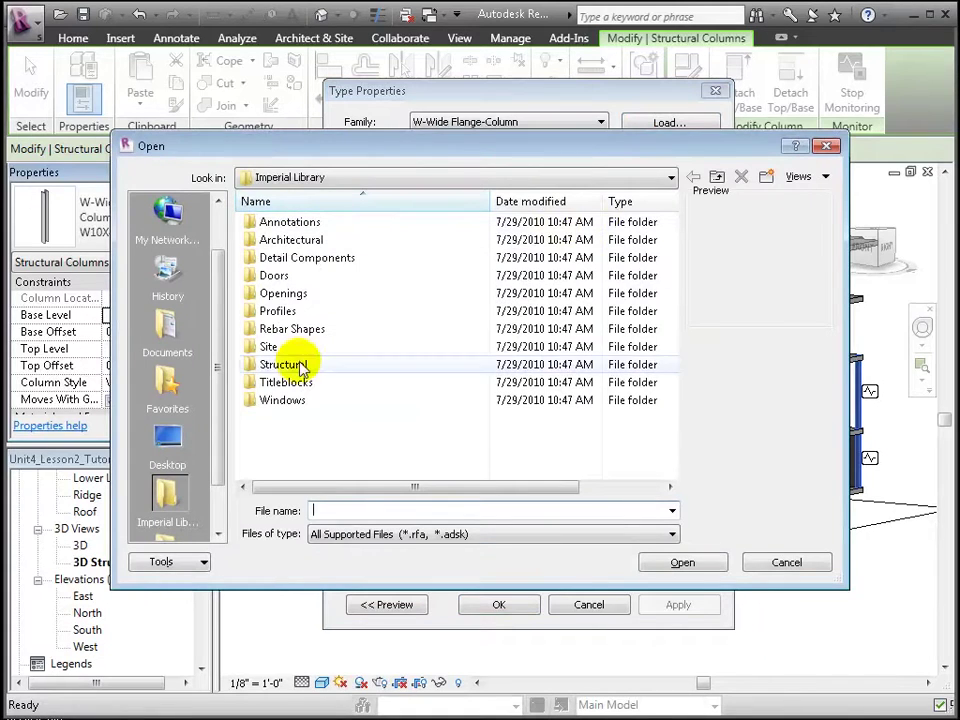
{"action": "double_click", "coordinate": [298, 364]}
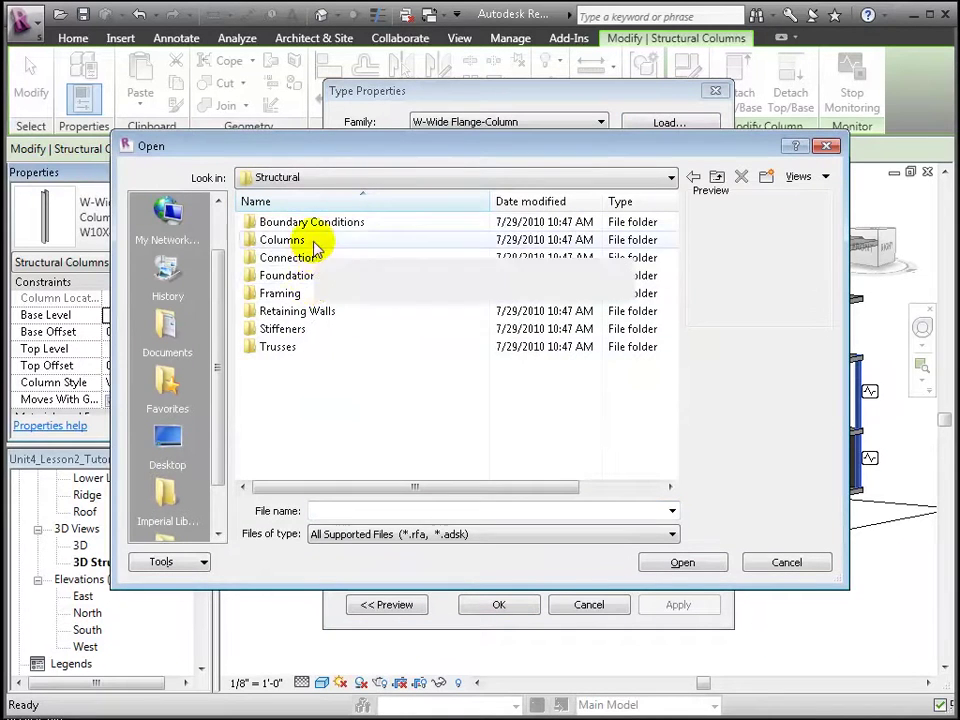
{"action": "double_click", "coordinate": [313, 240]}
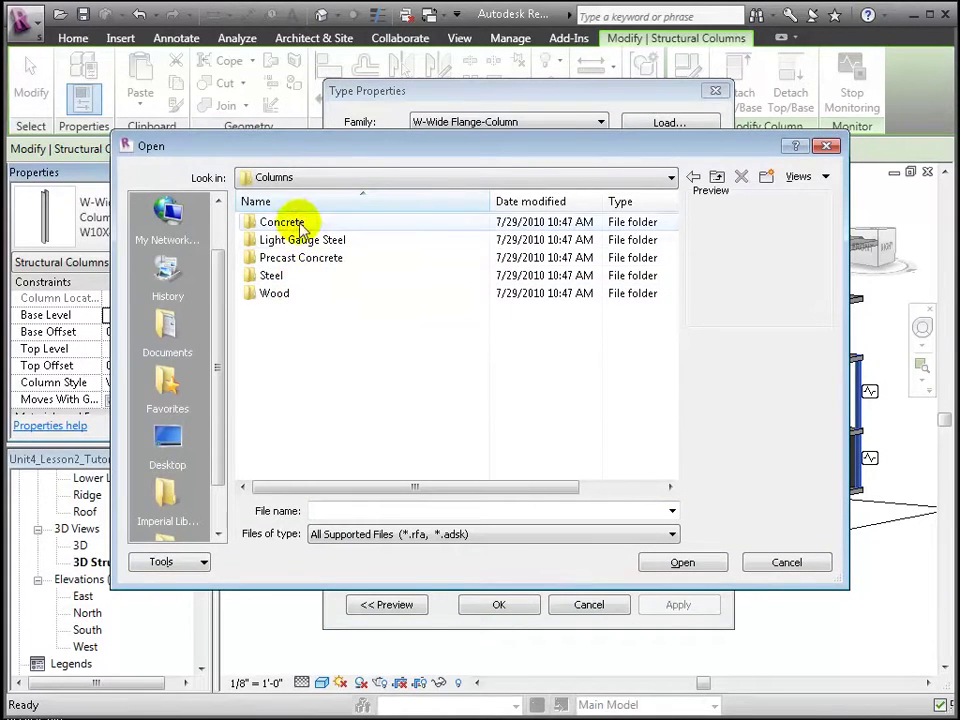
{"action": "double_click", "coordinate": [298, 222]}
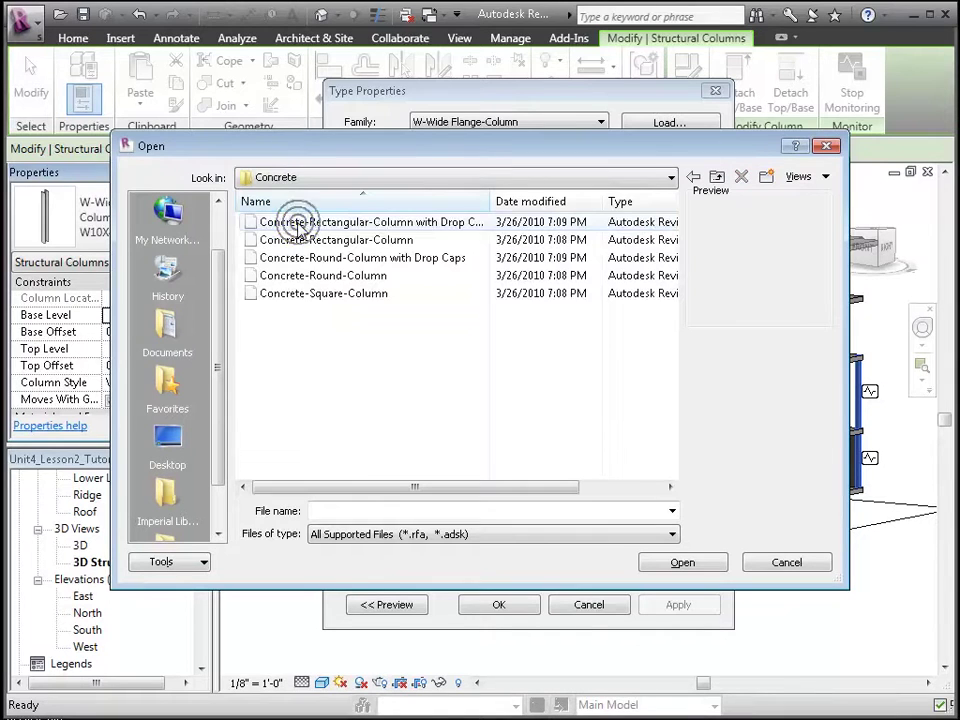
{"action": "left_click", "coordinate": [304, 295]}
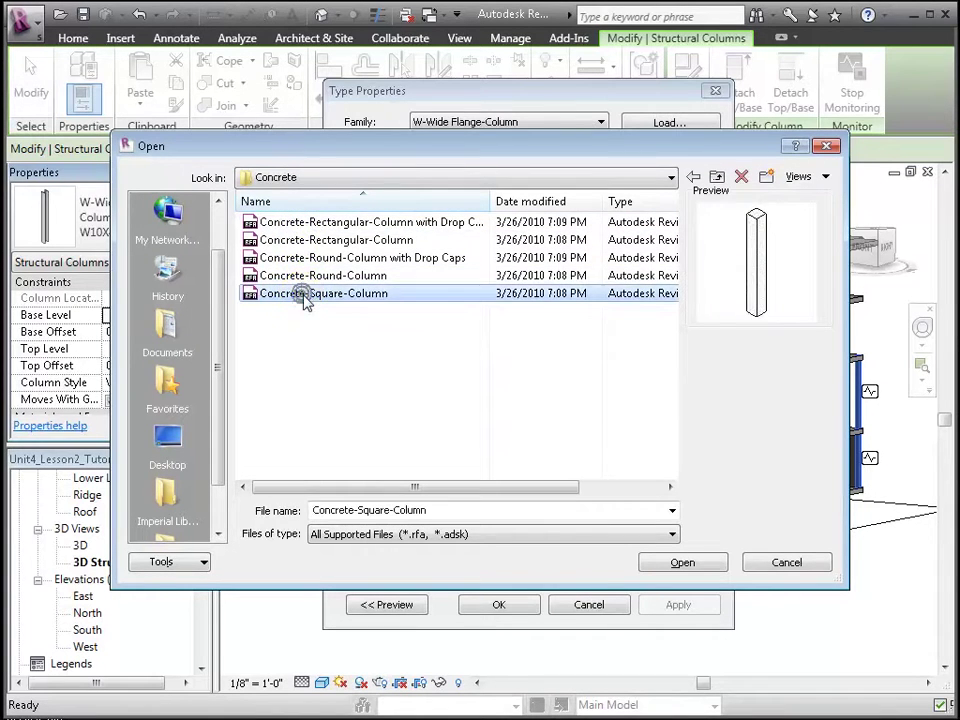
{"action": "left_click", "coordinate": [676, 563]}
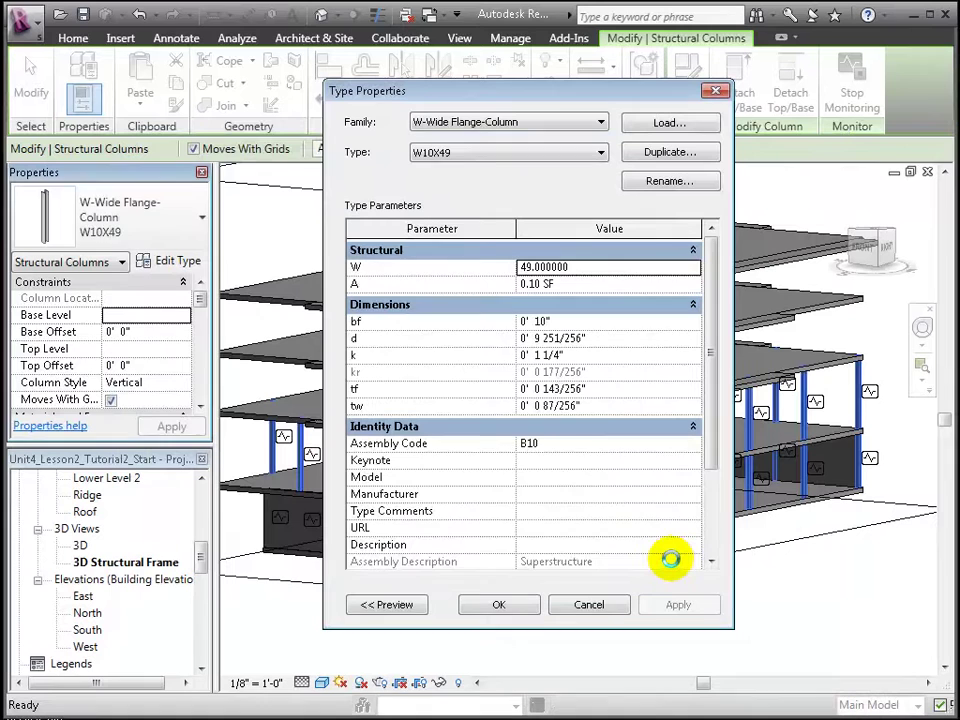
{"action": "left_click", "coordinate": [508, 607]}
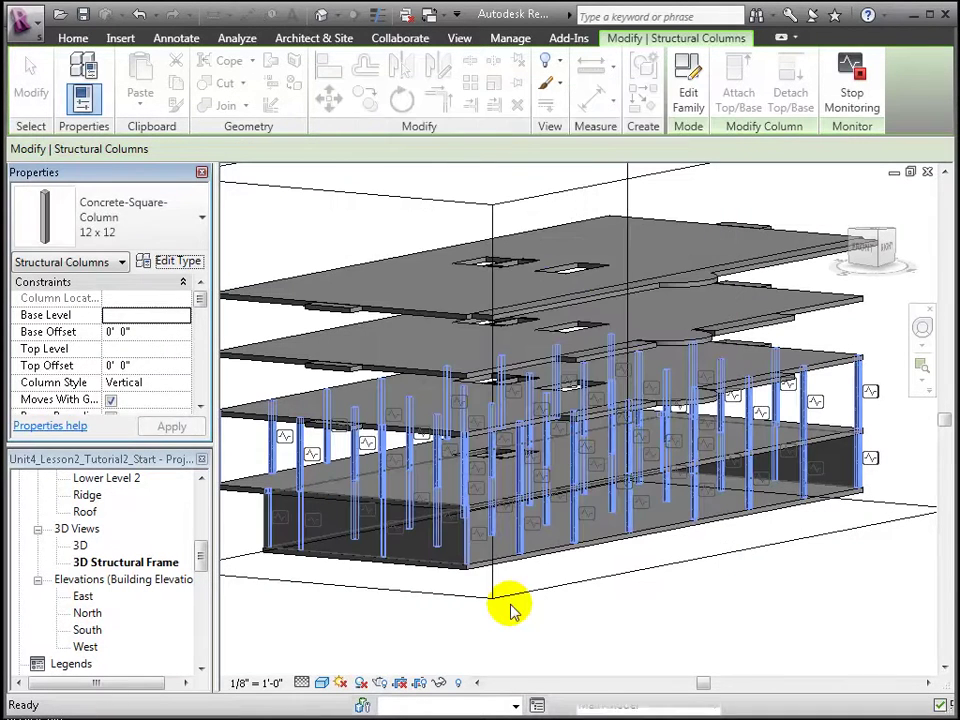
Switch the selected columns to Concrete-Square-Column 18 x 18 and clear the selection
{"action": "left_click", "coordinate": [196, 224]}
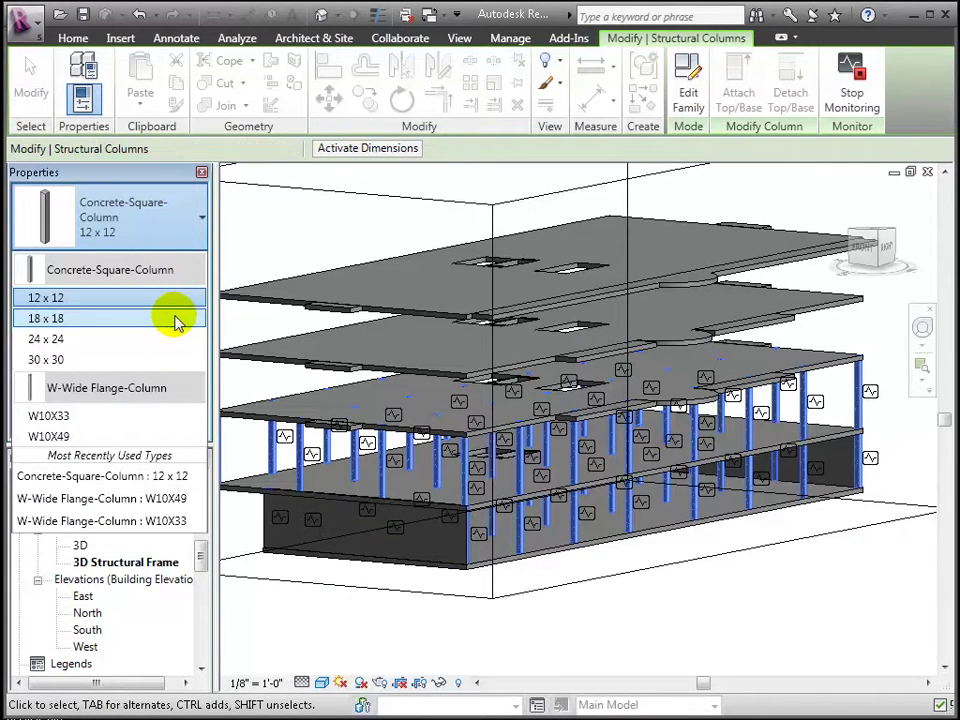
{"action": "left_click", "coordinate": [175, 318]}
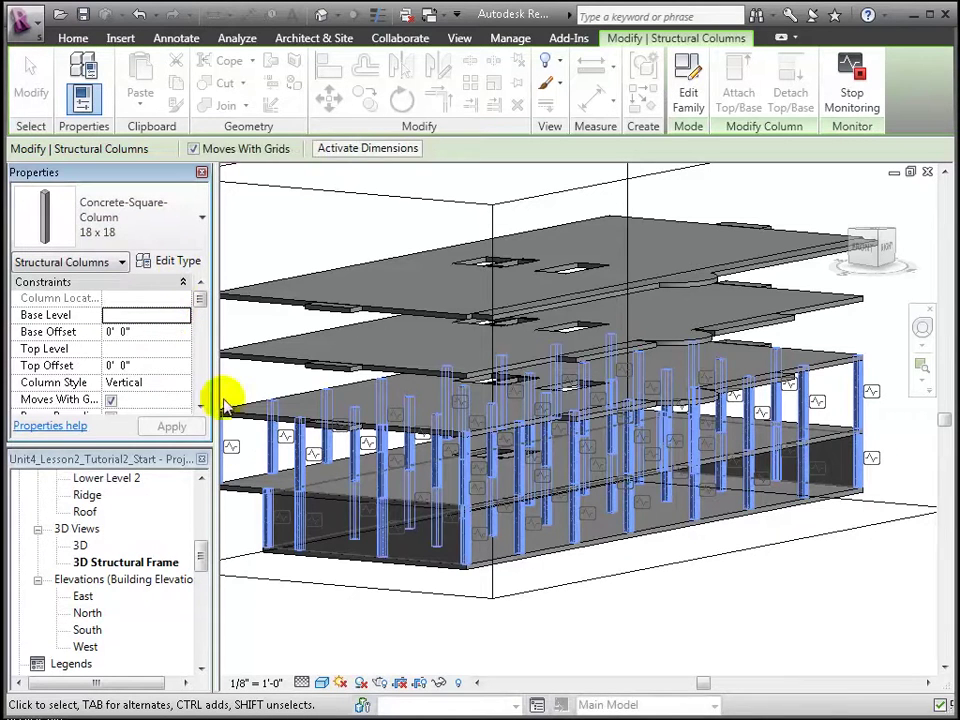
{"action": "left_click", "coordinate": [672, 627]}
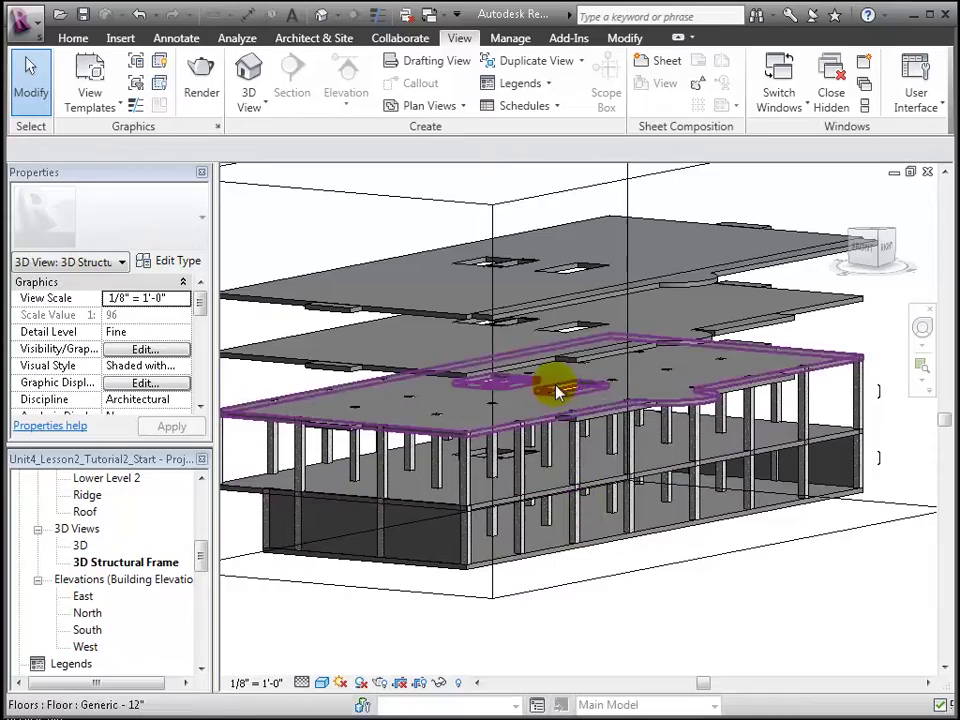
{"action": "scroll", "coordinate": [514, 328], "scroll_direction": "down", "scroll_amount": 4}
{"action": "left_click", "coordinate": [493, 246]}
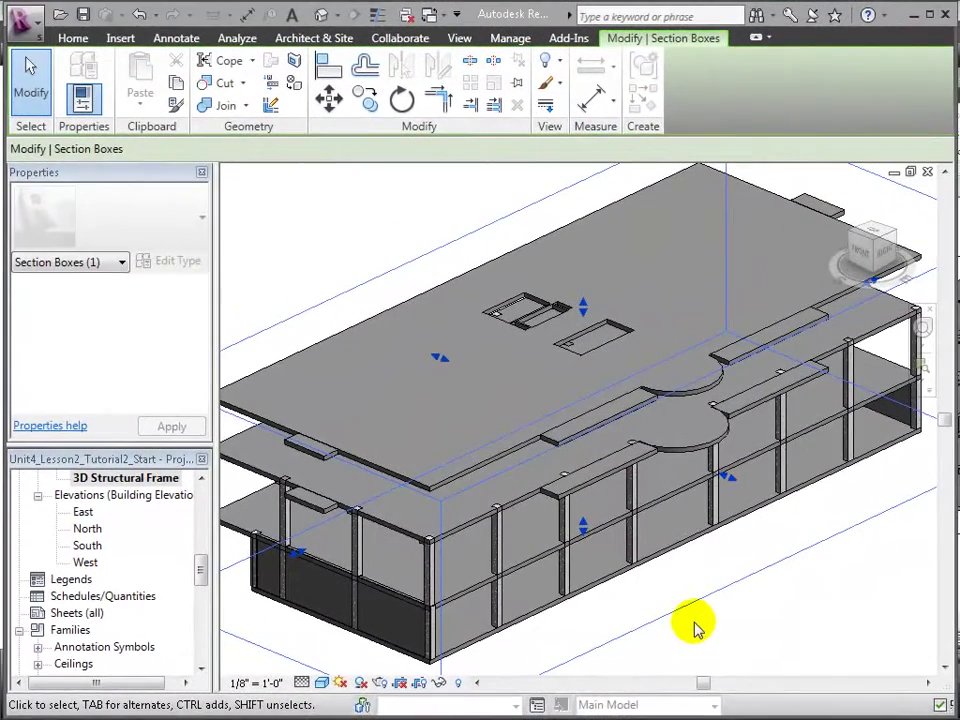
Lower the section box top down to the lowest level
{"action": "middle_click_drag", "start_coordinate": [697, 612], "coordinate": [669, 608], "text": "shift"}
{"action": "scroll", "coordinate": [669, 606], "scroll_direction": "down", "scroll_amount": 2}
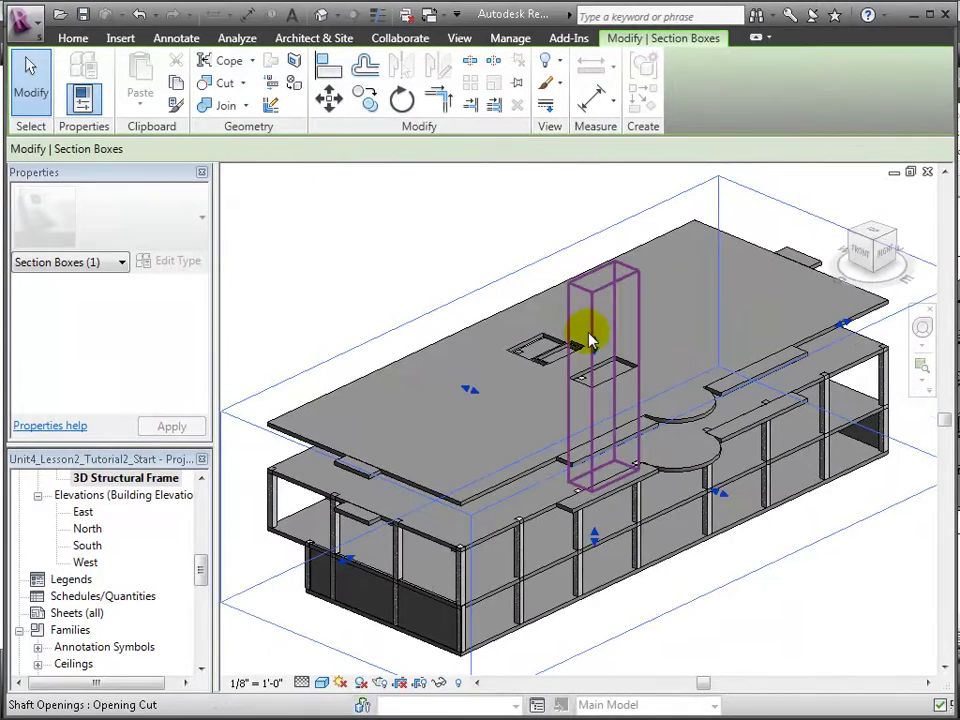
{"action": "left_click_drag", "start_coordinate": [594, 345], "coordinate": [598, 470]}
{"action": "middle_click_drag", "start_coordinate": [707, 626], "coordinate": [623, 622]}
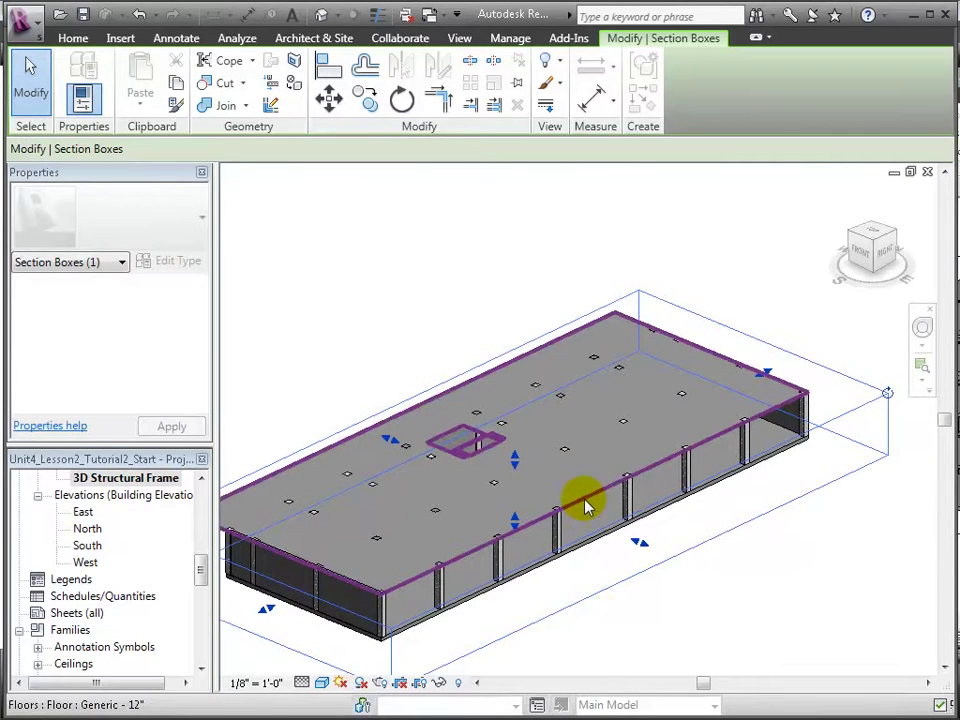
Hide the Generic 12" floor slab in this view to expose the columns and walls
{"action": "left_click", "coordinate": [587, 506]}
{"action": "right_click", "coordinate": [587, 500]}
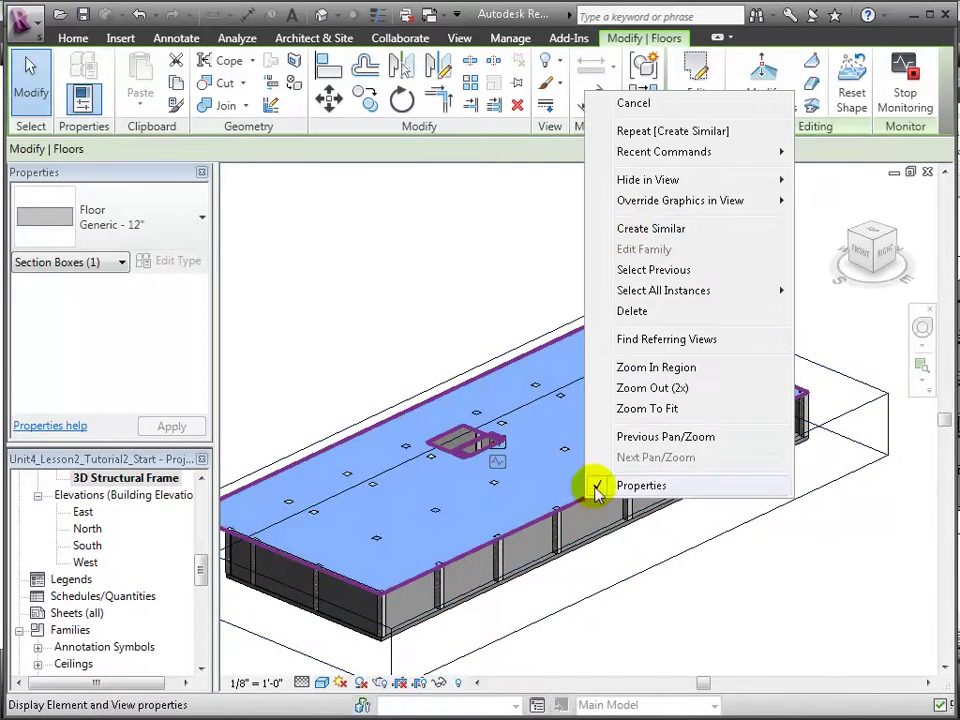
{"action": "mouse_move", "coordinate": [650, 190]}
{"action": "left_click", "coordinate": [818, 180]}
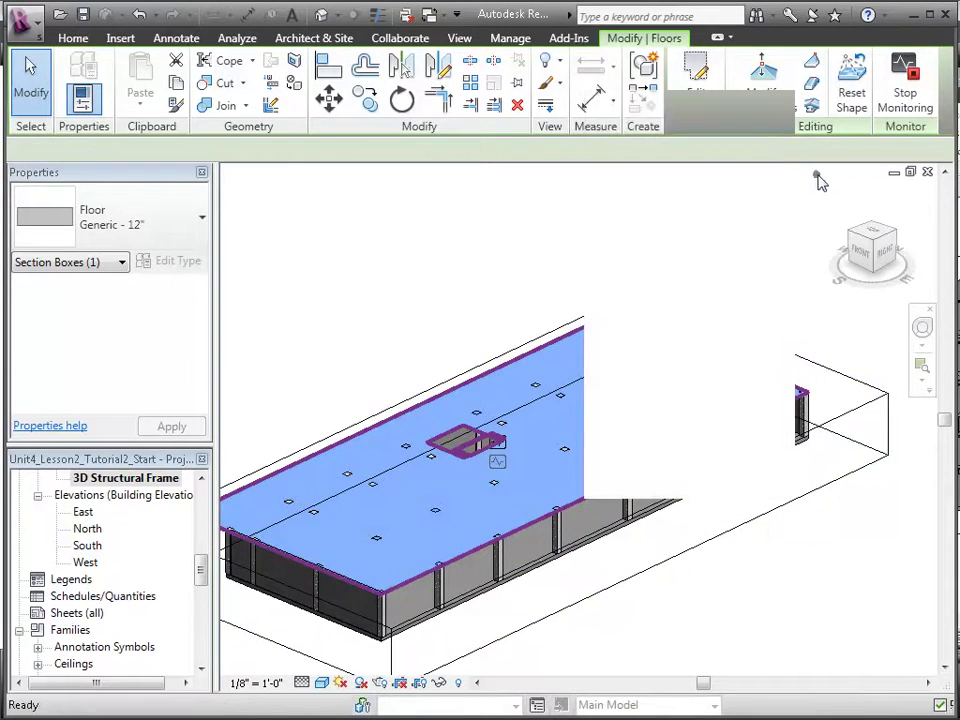
{"action": "middle_click_drag", "start_coordinate": [495, 635], "coordinate": [664, 617], "text": "shift"}
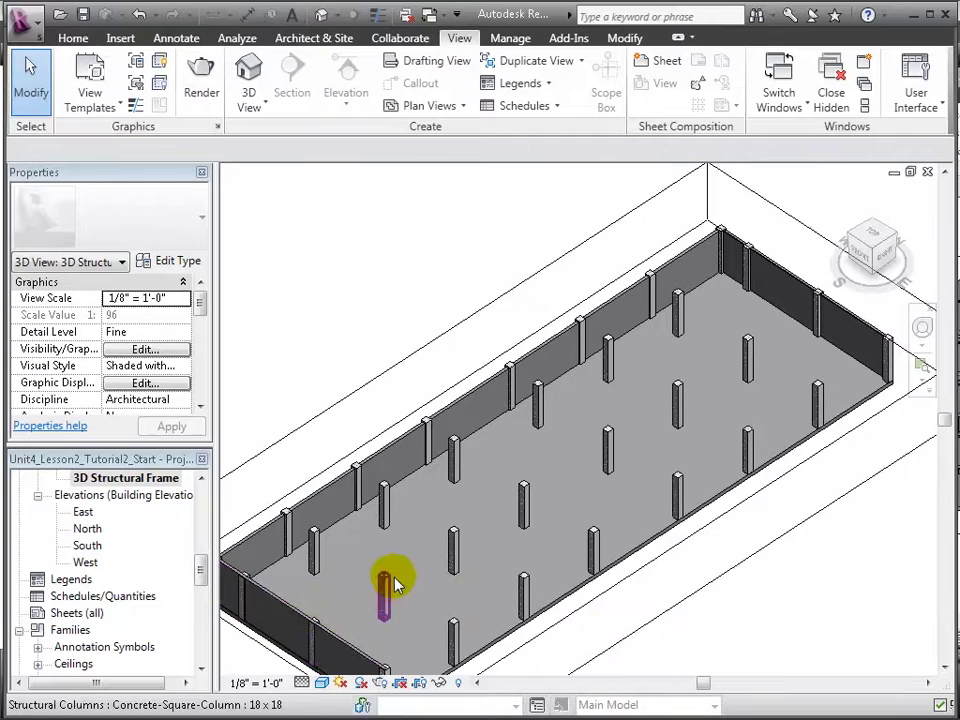
Start the Beam tool and load the Structural\Framing\Concrete\Concrete-Rectangular Beam family
{"action": "left_click", "coordinate": [74, 38]}
{"action": "left_click", "coordinate": [82, 93]}
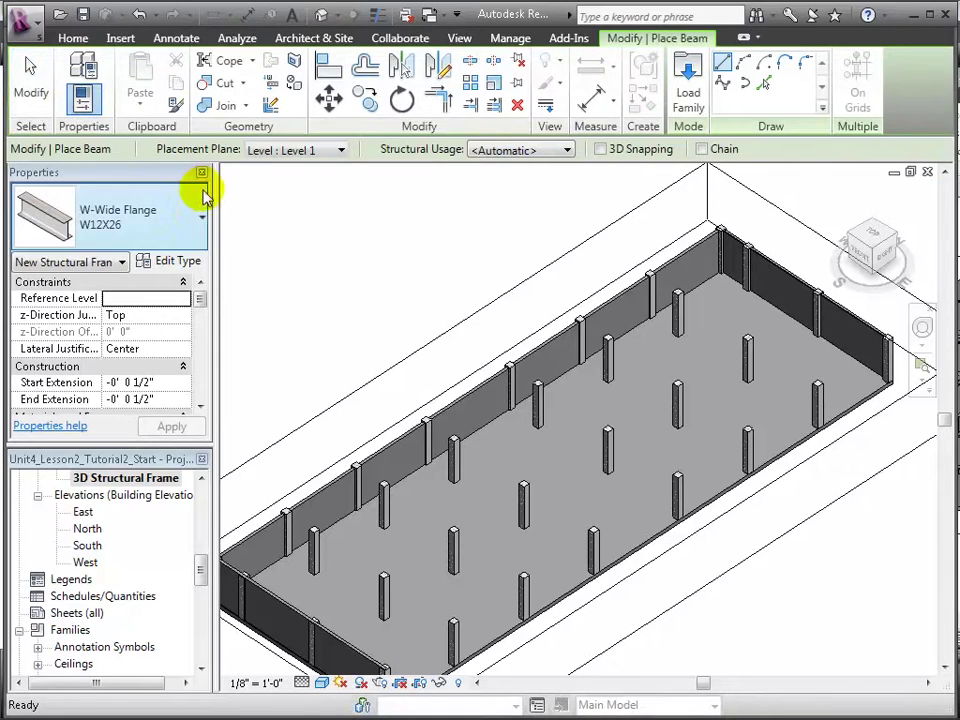
{"action": "left_click", "coordinate": [200, 212]}
{"action": "left_click", "coordinate": [199, 209]}
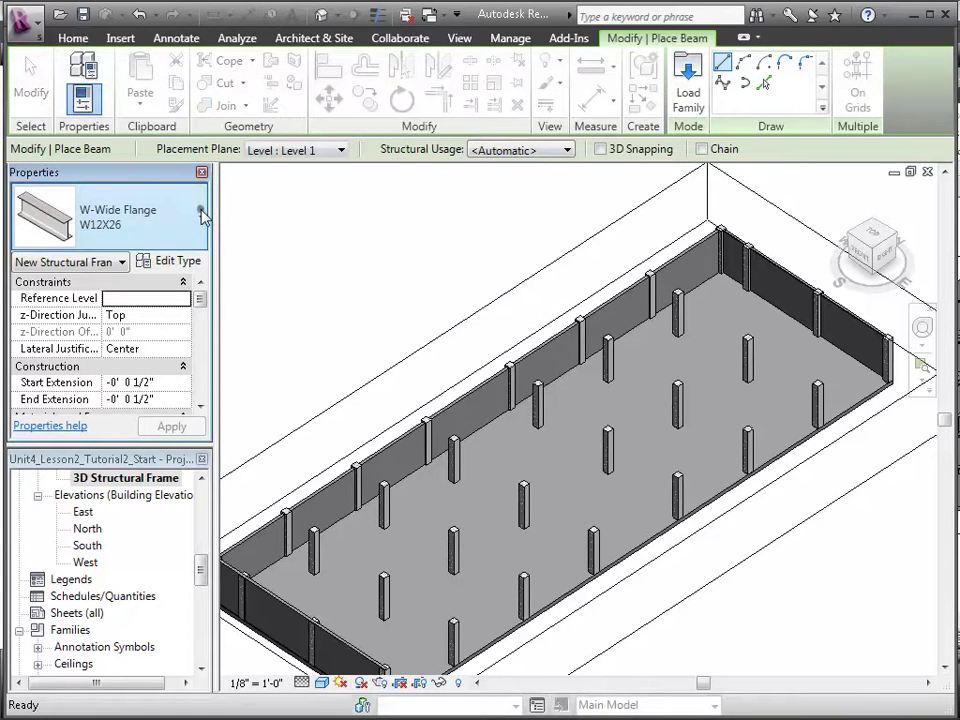
{"action": "left_click", "coordinate": [183, 261]}
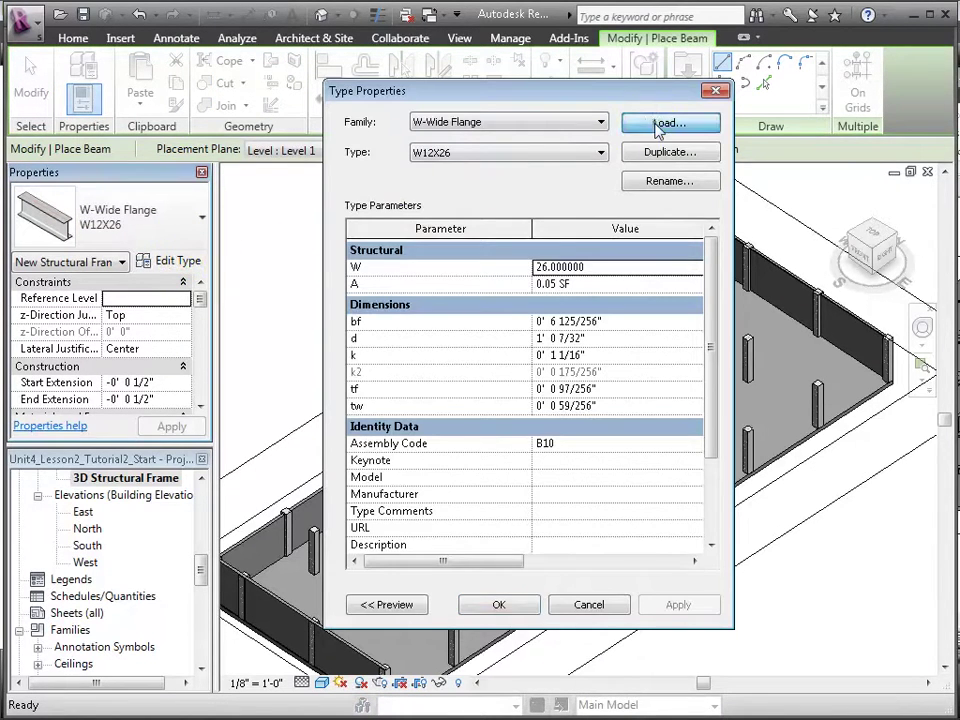
{"action": "left_click", "coordinate": [652, 127]}
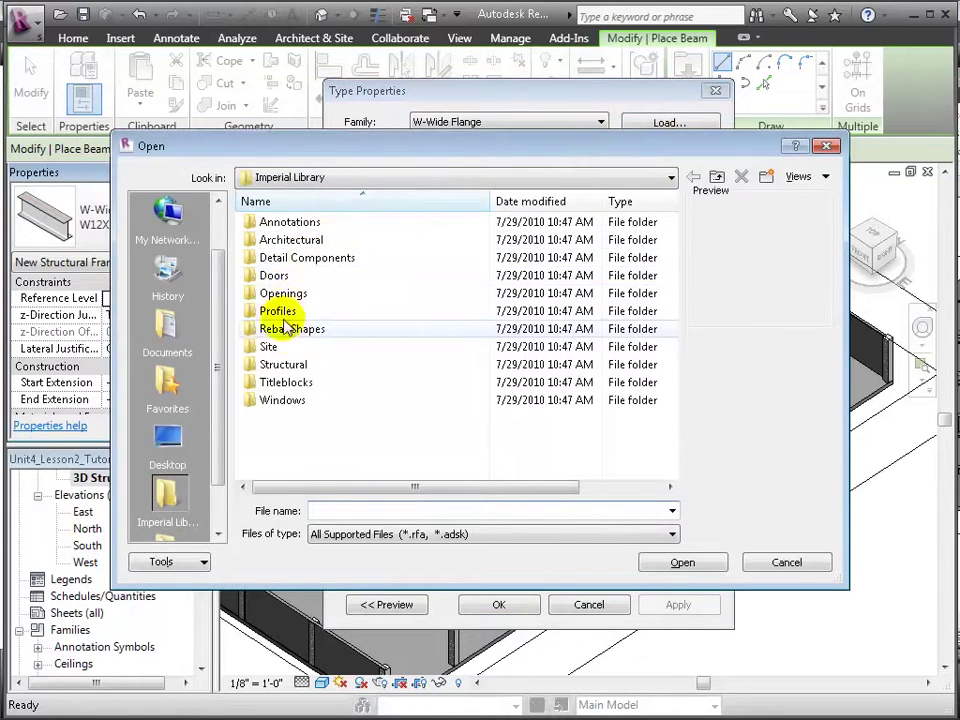
{"action": "left_click", "coordinate": [301, 367]}
{"action": "double_click", "coordinate": [301, 366]}
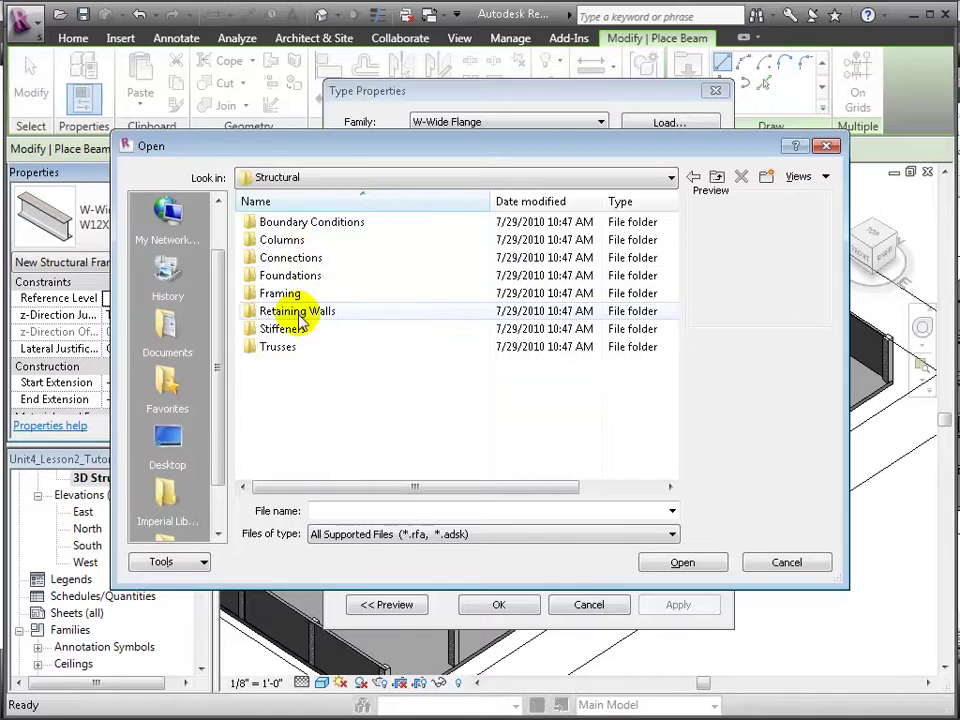
{"action": "double_click", "coordinate": [298, 294]}
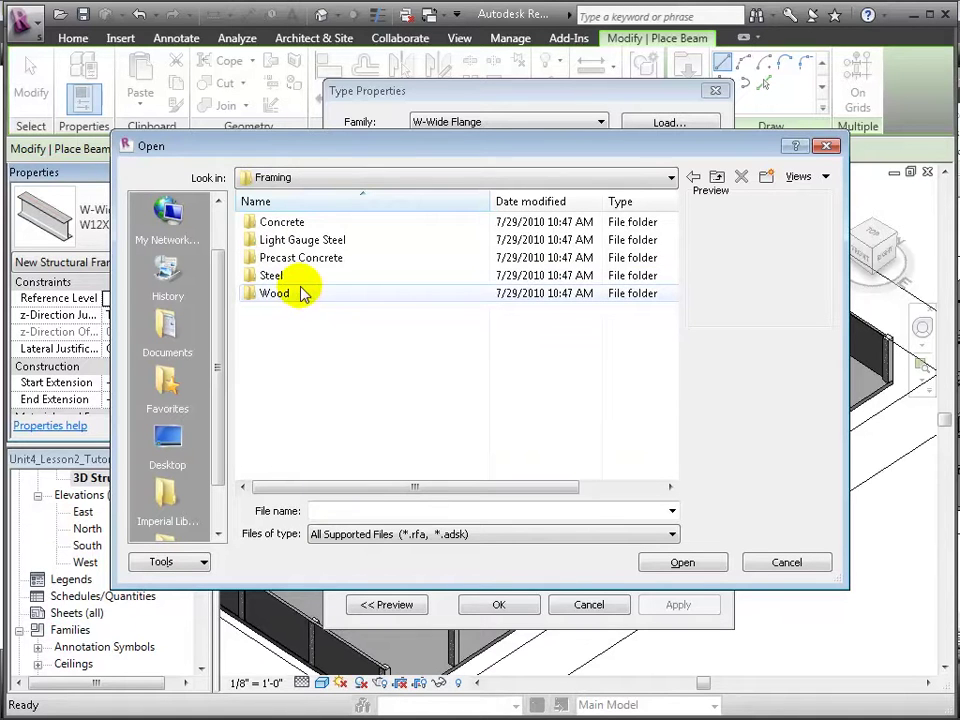
{"action": "double_click", "coordinate": [282, 222]}
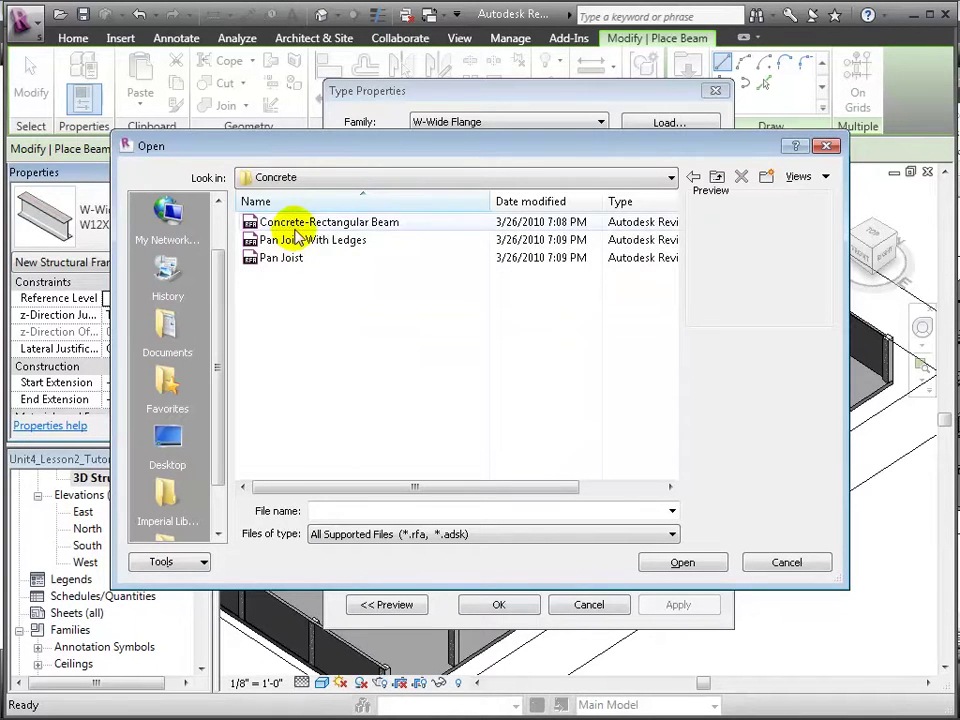
{"action": "left_click", "coordinate": [300, 223]}
{"action": "left_click", "coordinate": [682, 564]}
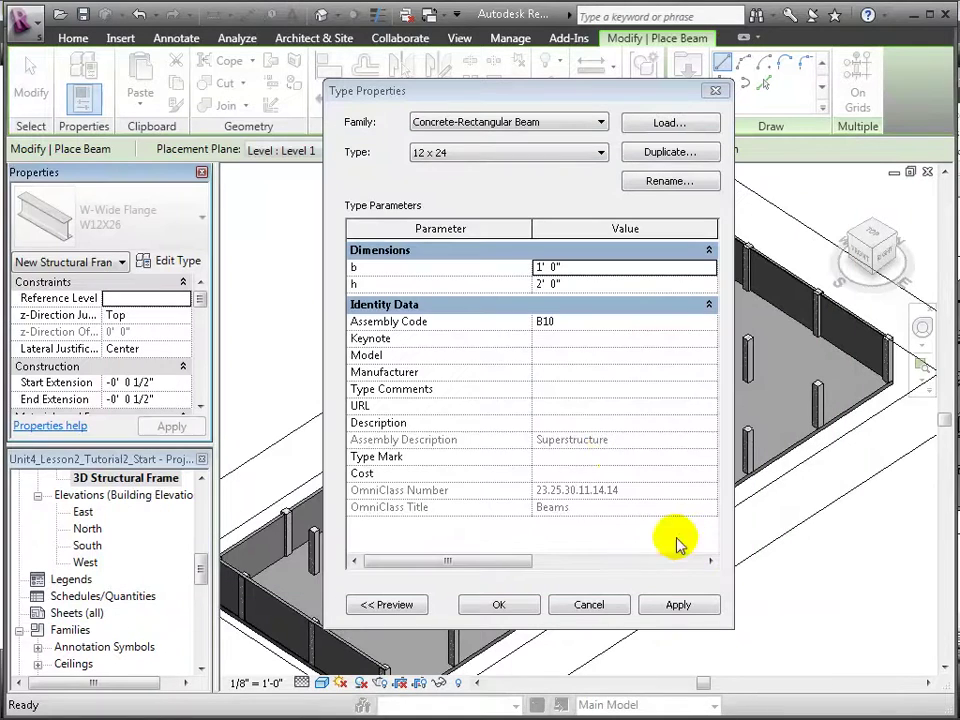
Duplicate the 12 x 24 beam type as a new 12 x 12 type with 1'0" depth
{"action": "left_click", "coordinate": [600, 152]}
{"action": "left_click", "coordinate": [600, 153]}
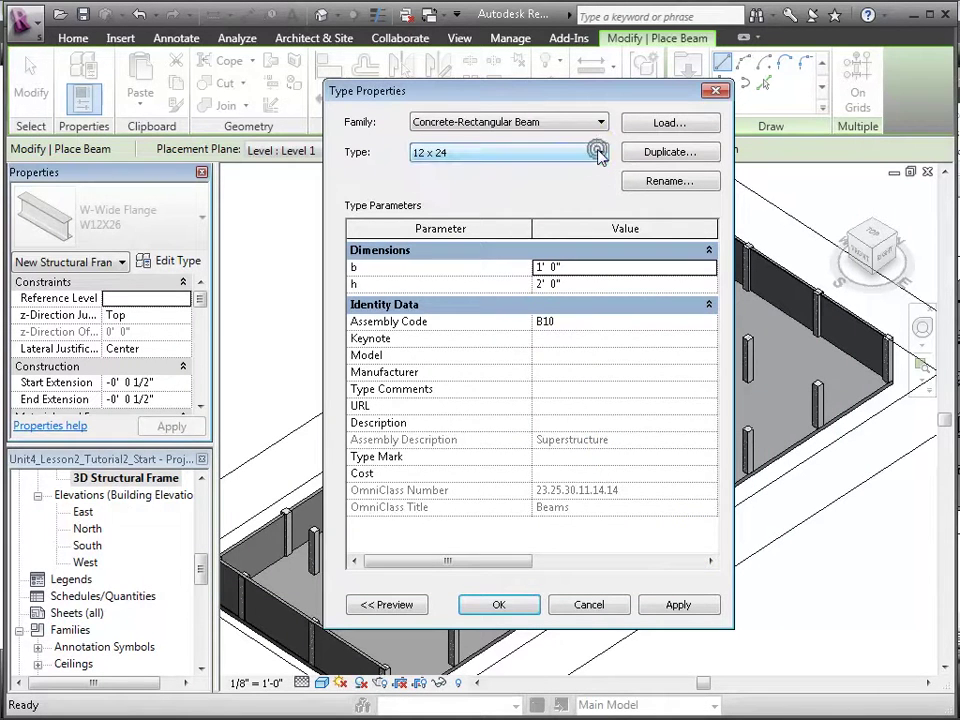
{"action": "left_click", "coordinate": [673, 153]}
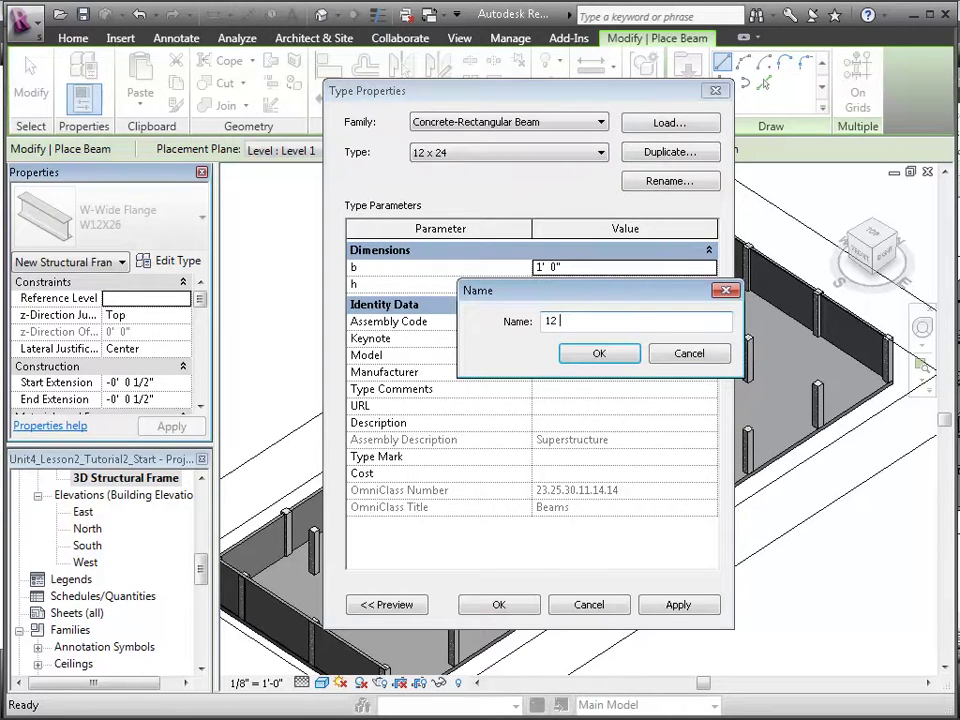
{"action": "left_click", "coordinate": [598, 355]}
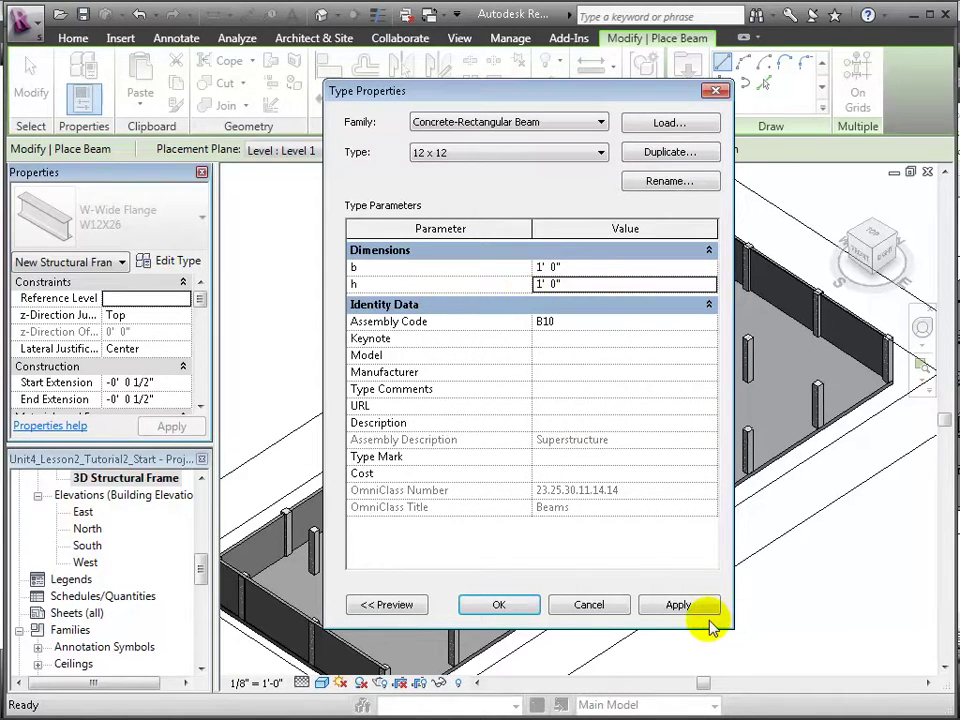
{"action": "left_click", "coordinate": [523, 608]}
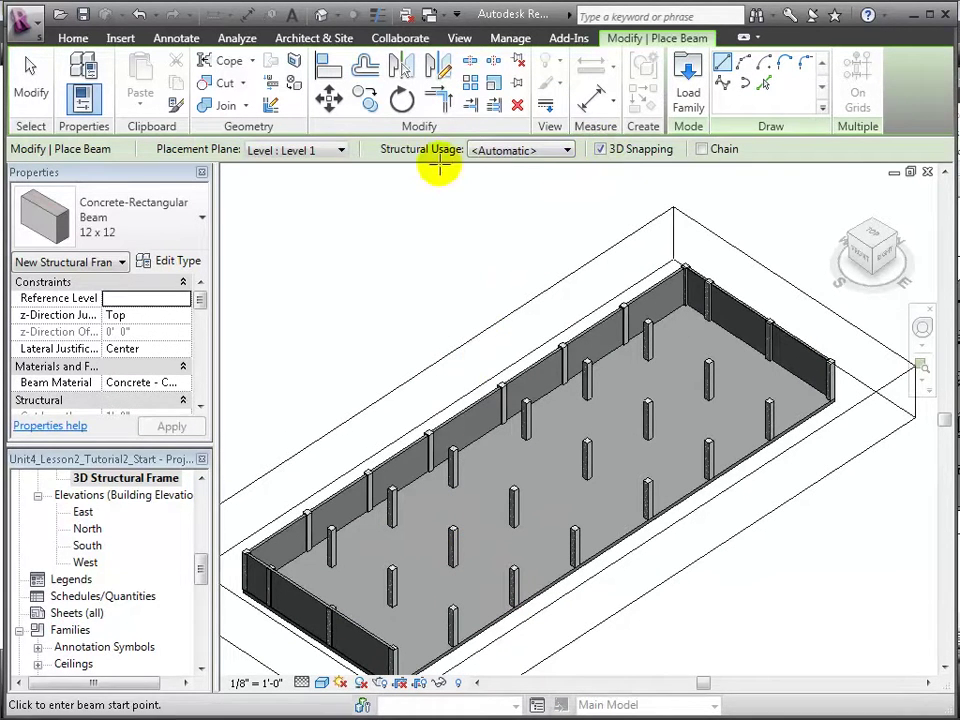
On Level 1, place the first 12 x 12 beam from the corner column top to the next column
{"action": "left_click", "coordinate": [340, 150]}
{"action": "left_click", "coordinate": [340, 150]}
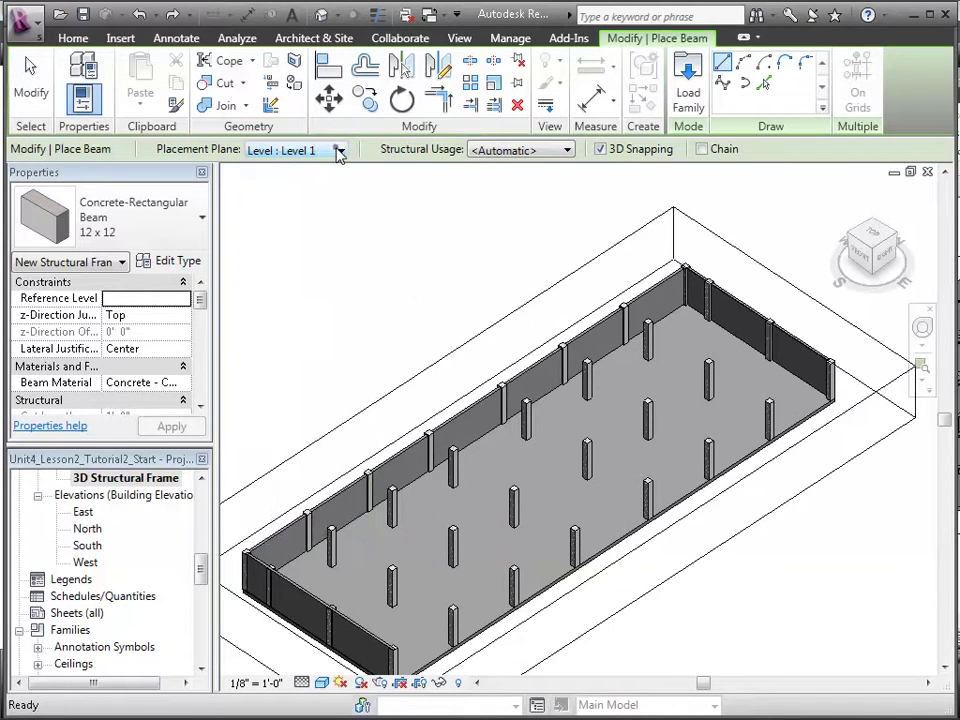
{"action": "scroll", "coordinate": [272, 558], "scroll_direction": "up", "scroll_amount": 5}
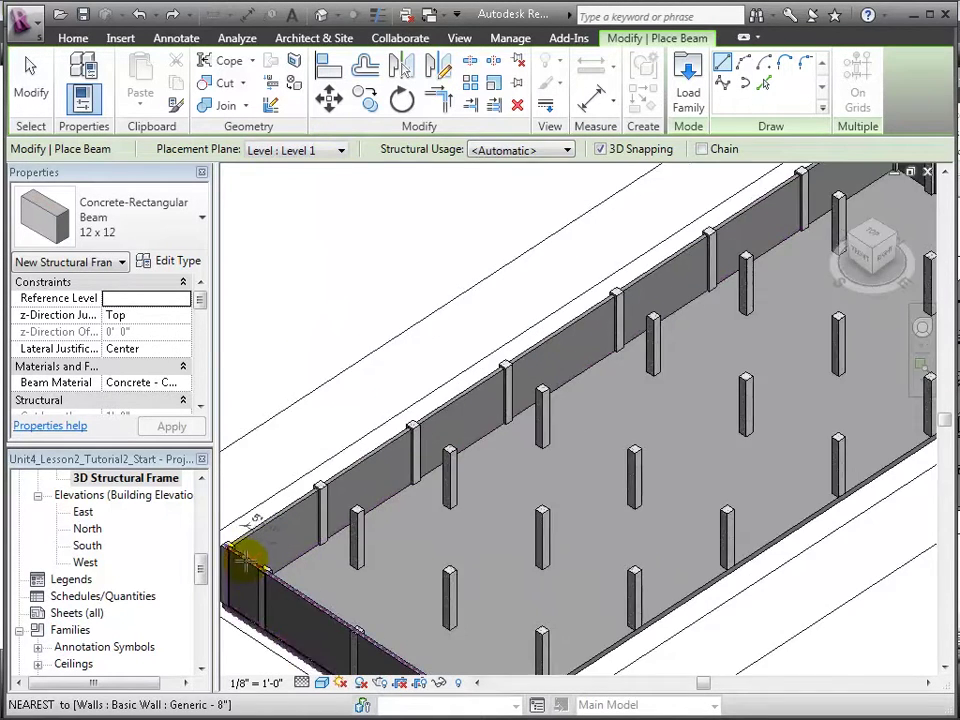
{"action": "middle_click_drag", "start_coordinate": [277, 543], "coordinate": [354, 606]}
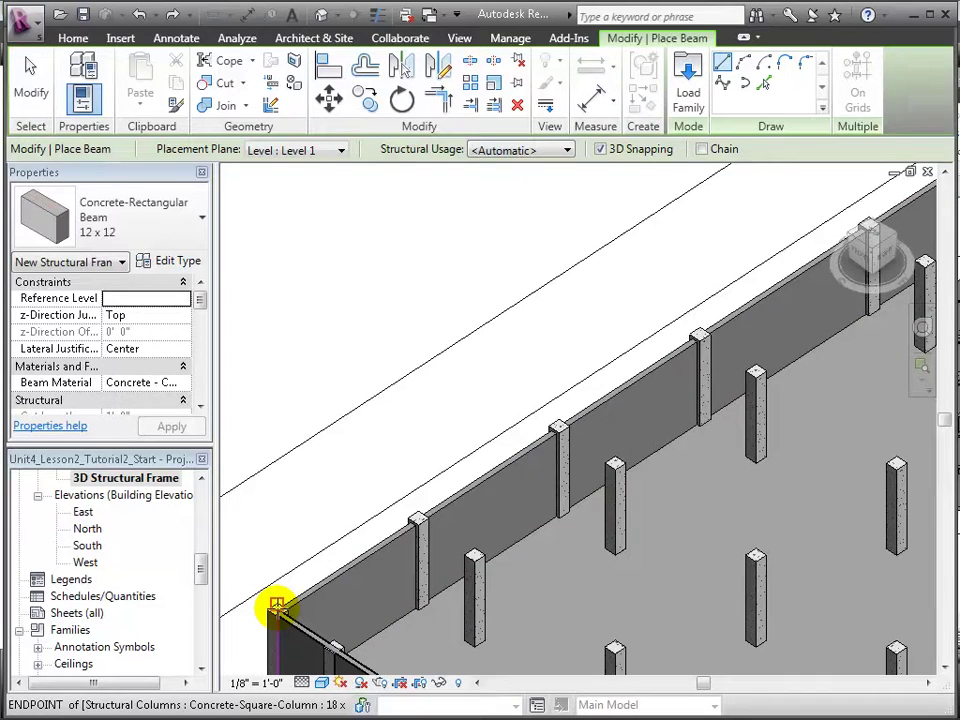
{"action": "left_click", "coordinate": [277, 607]}
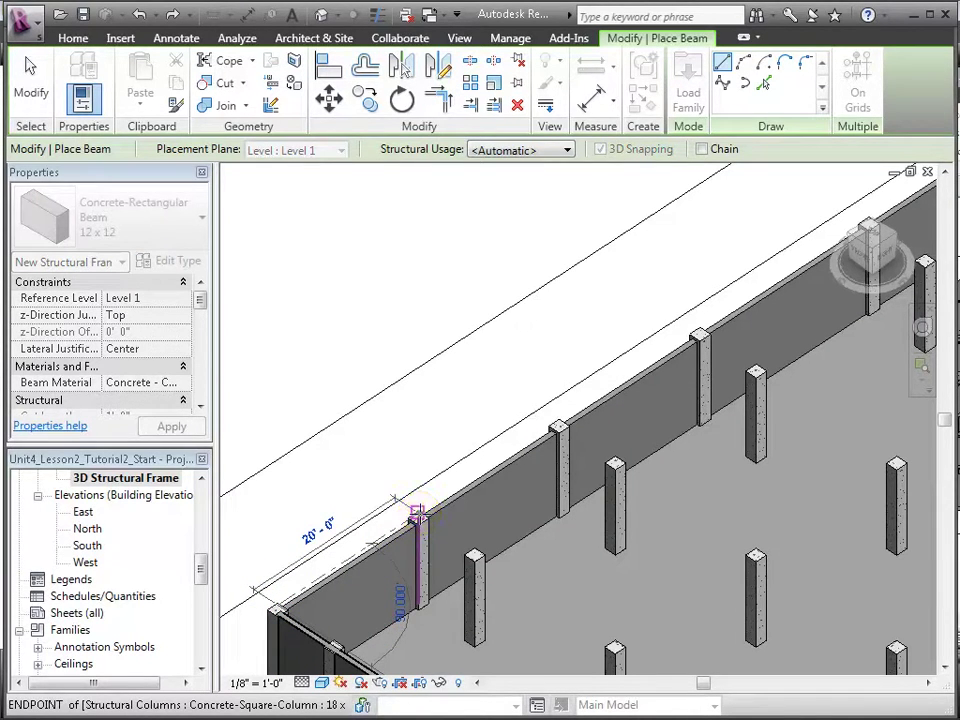
{"action": "left_click", "coordinate": [418, 515]}
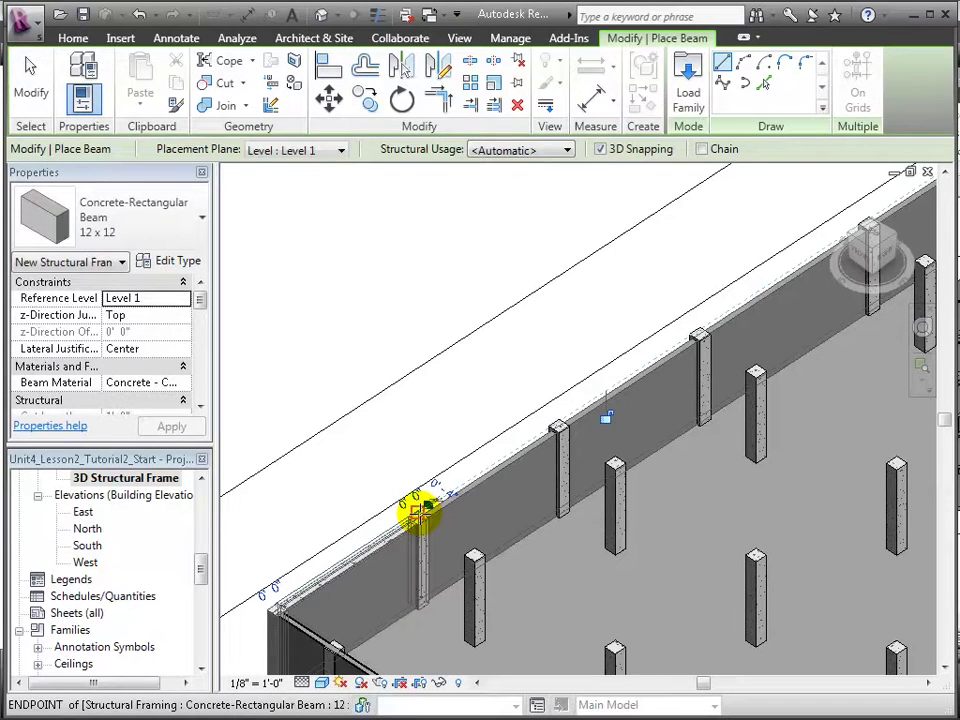
{"action": "middle_click_drag", "start_coordinate": [450, 514], "coordinate": [325, 505]}
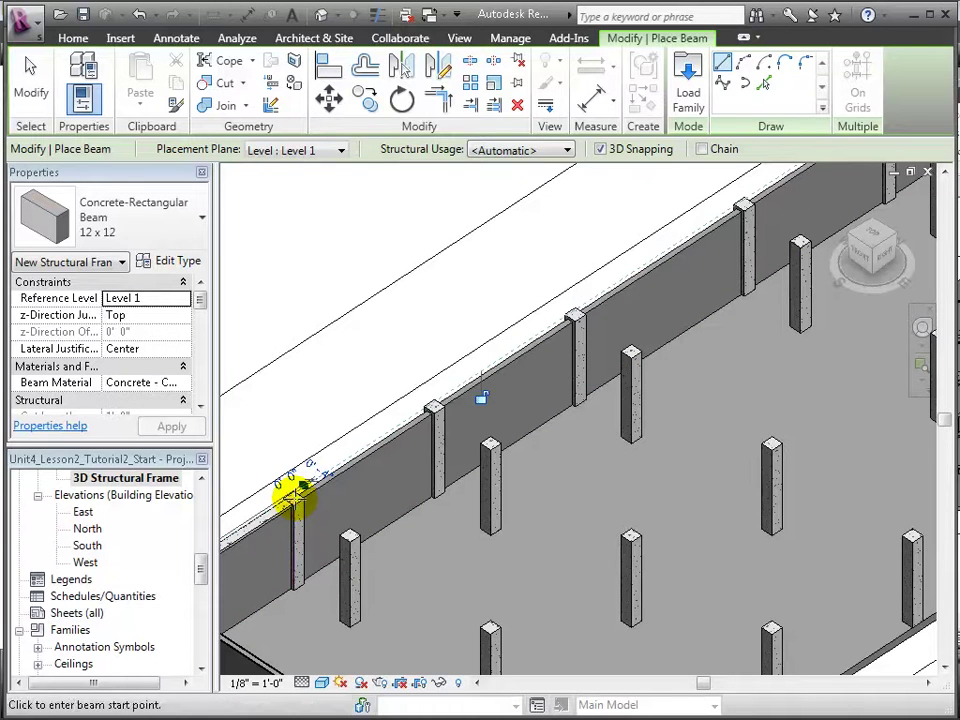
Chain beams across the next column tops along the wall and start one at the wall's end
{"action": "left_click", "coordinate": [298, 489]}
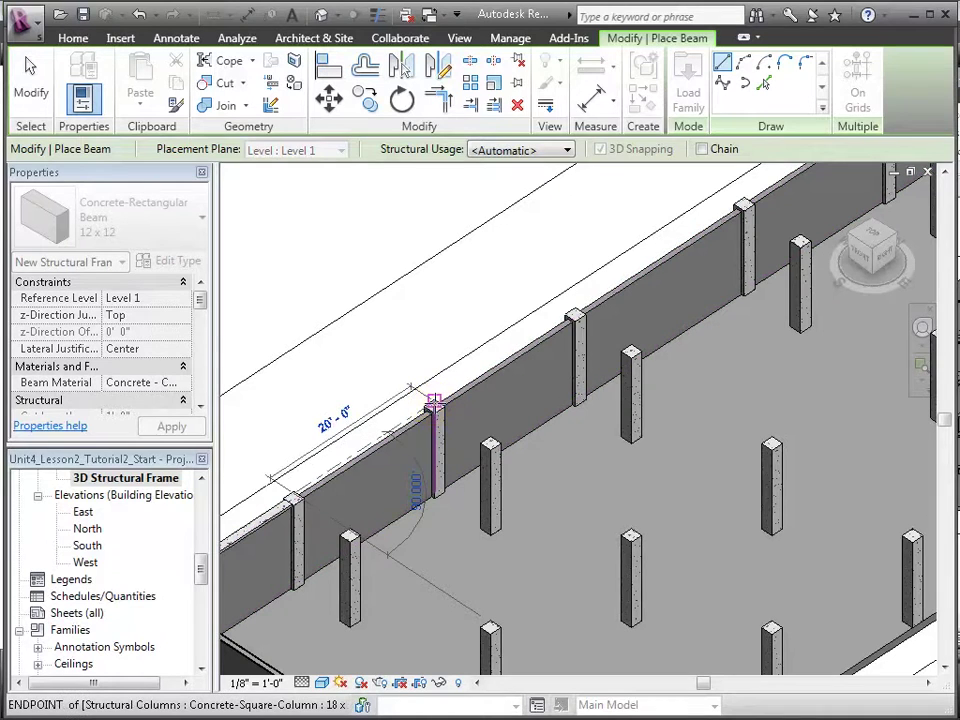
{"action": "left_click", "coordinate": [432, 404]}
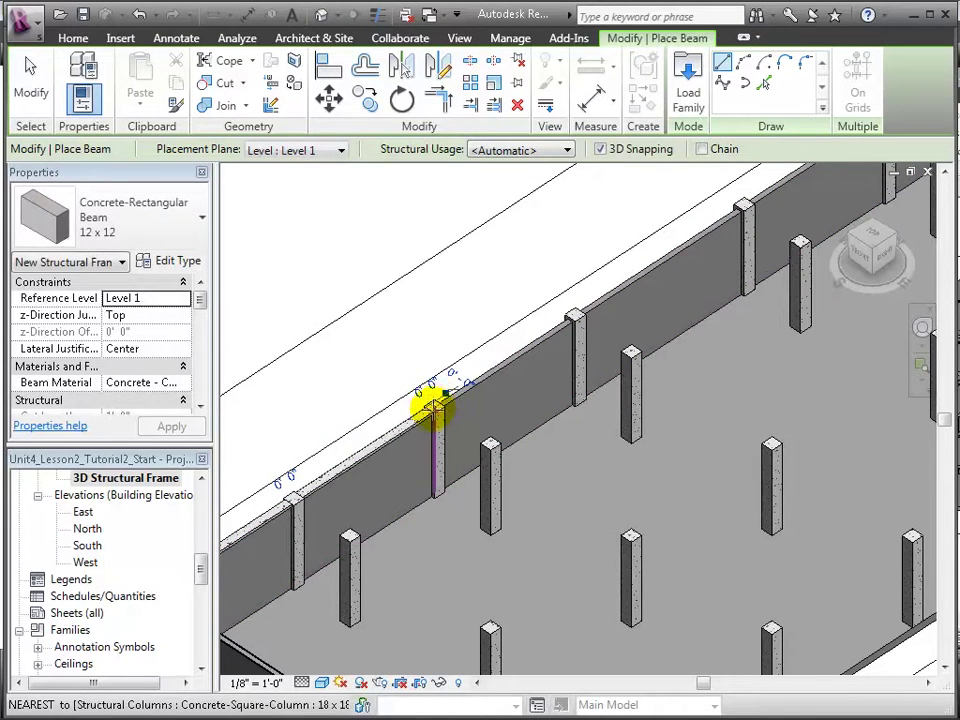
{"action": "left_click", "coordinate": [434, 402]}
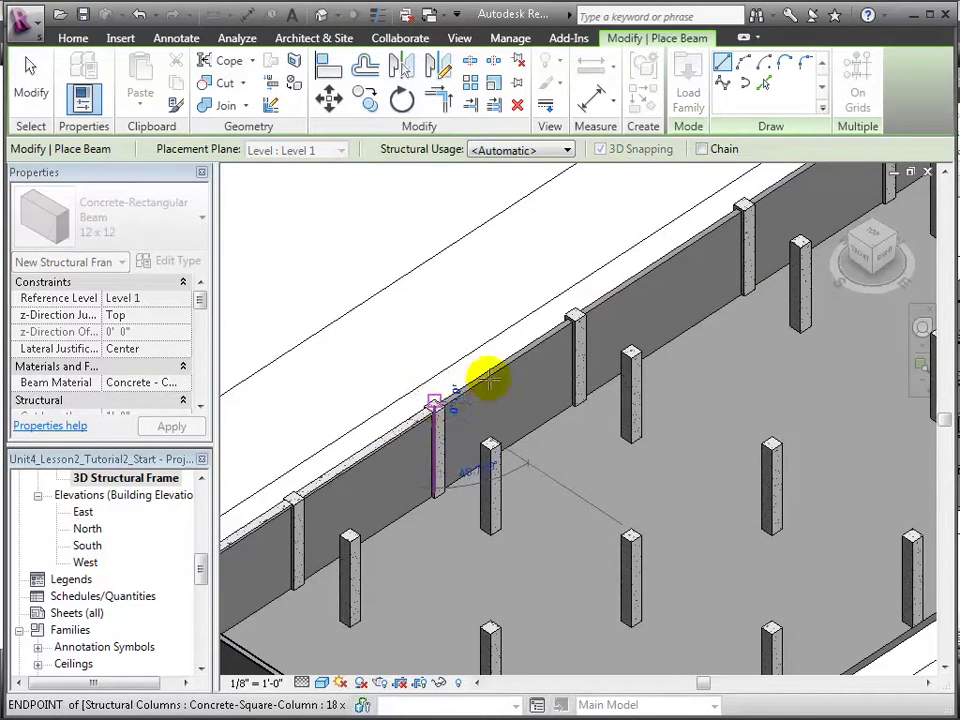
{"action": "left_click", "coordinate": [575, 312]}
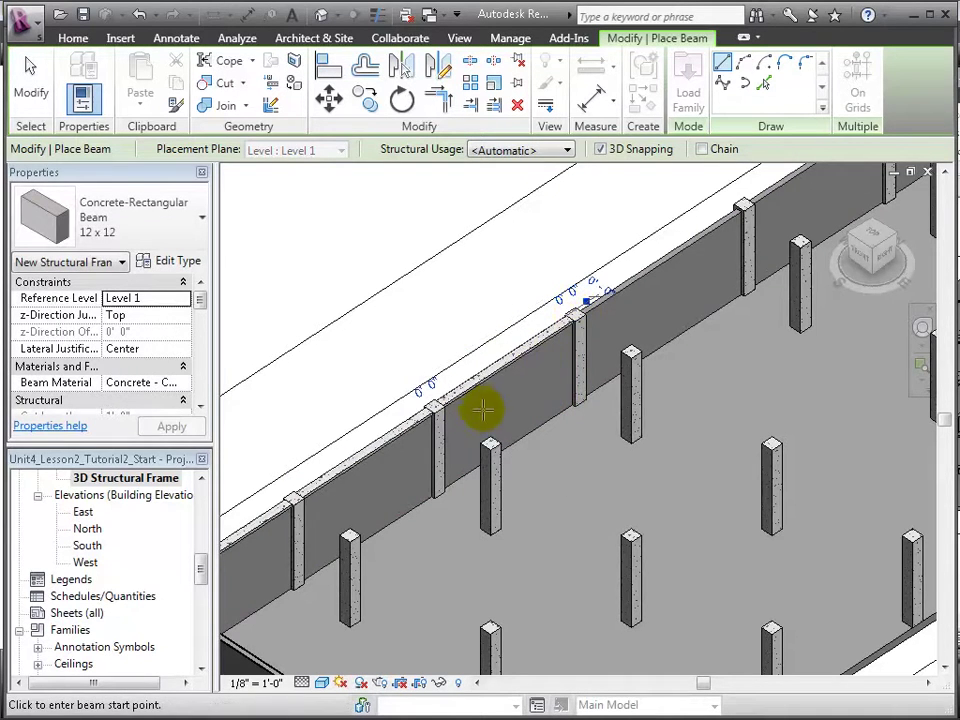
{"action": "middle_click_drag", "start_coordinate": [456, 510], "coordinate": [369, 393]}
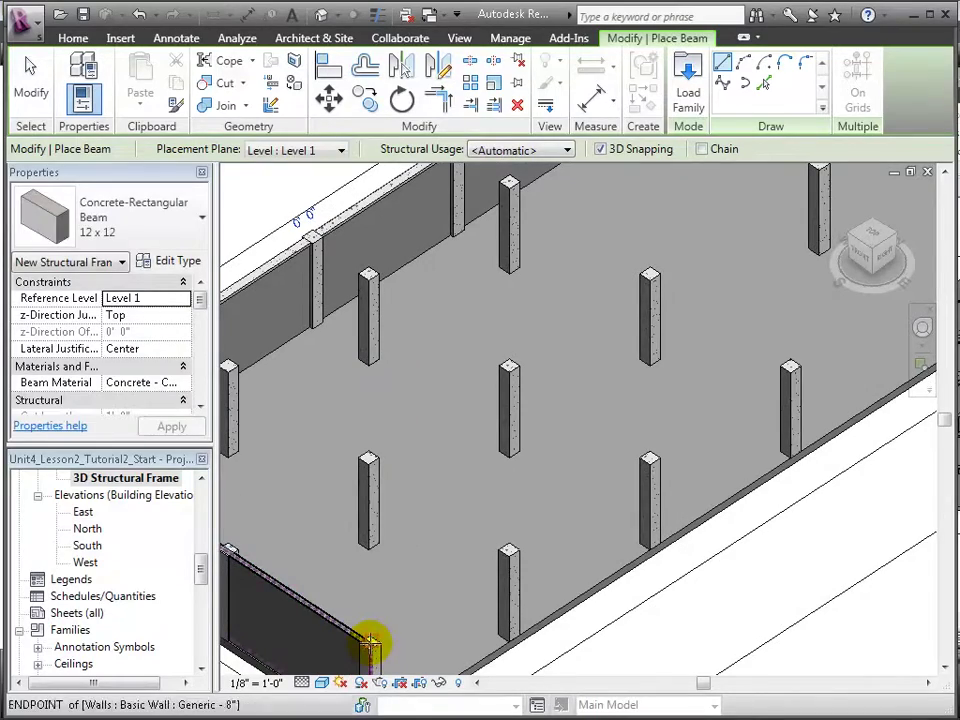
{"action": "left_click", "coordinate": [369, 645]}
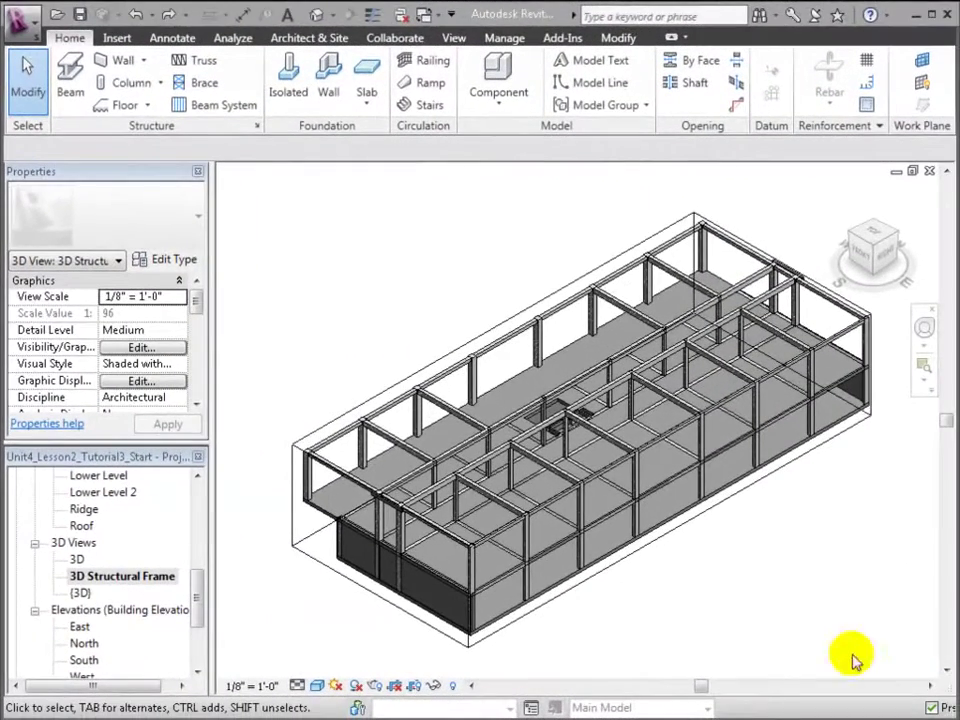
Raise the section box top to reveal the upper slabs
{"action": "left_click", "coordinate": [323, 432]}
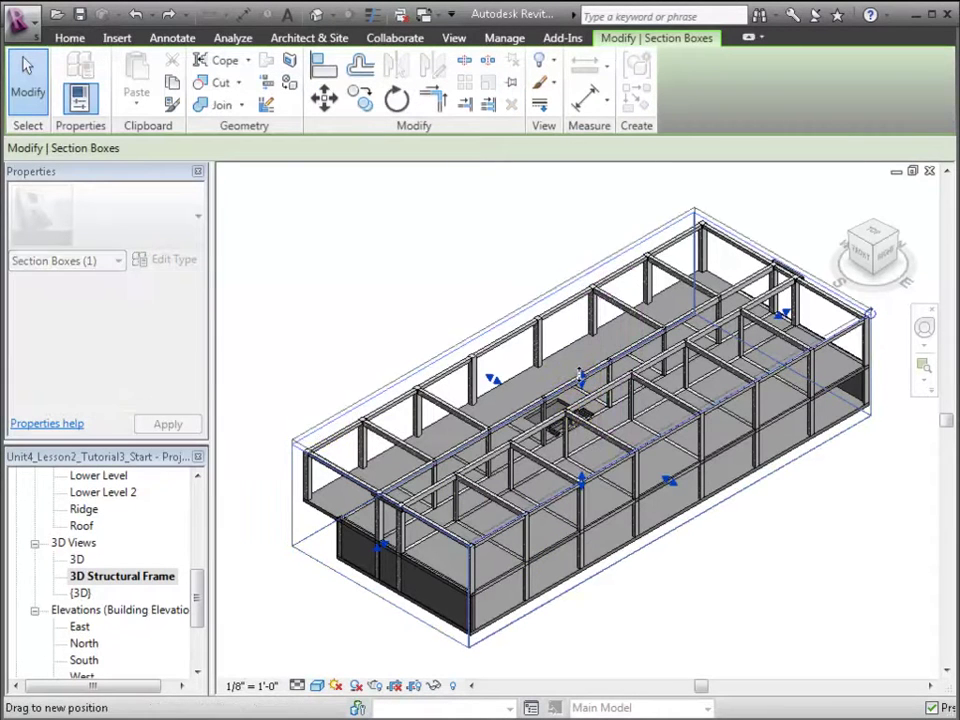
{"action": "left_click_drag", "start_coordinate": [577, 330], "coordinate": [574, 251]}
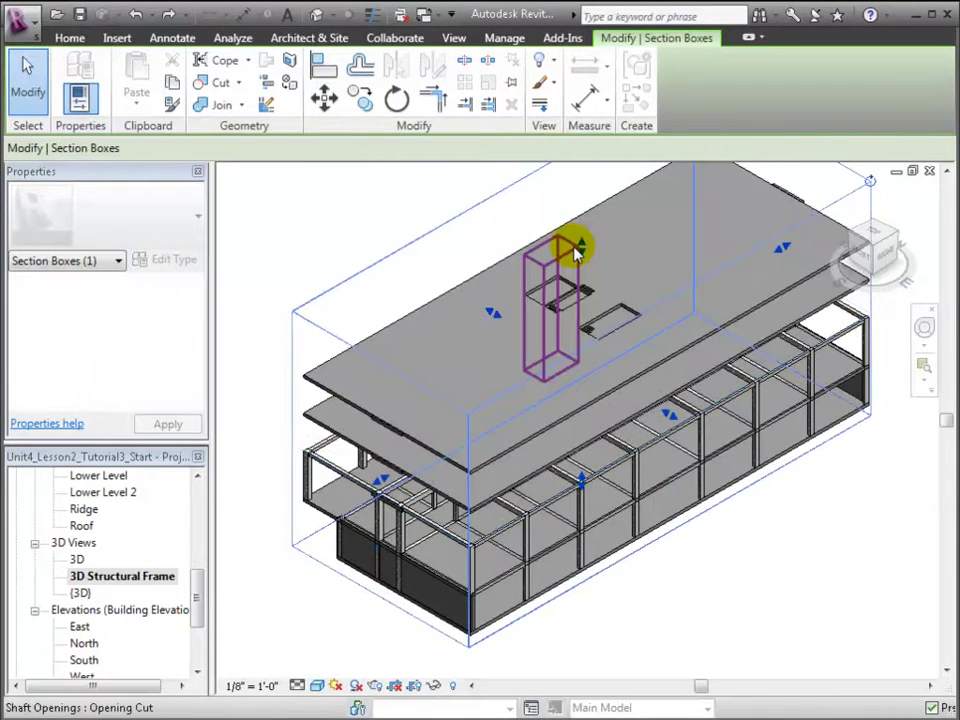
{"action": "middle_click_drag", "start_coordinate": [660, 583], "coordinate": [583, 470], "text": "shift"}
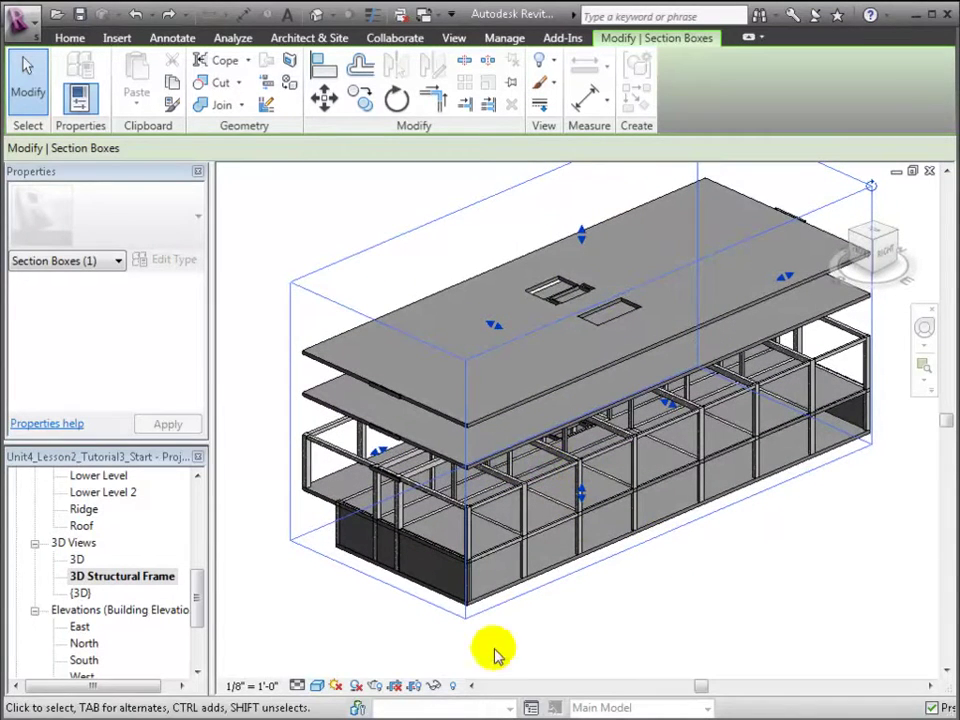
Unhide the Generic 12" floor using Reveal Hidden Elements, then turn reveal mode off
{"action": "left_click", "coordinate": [455, 687]}
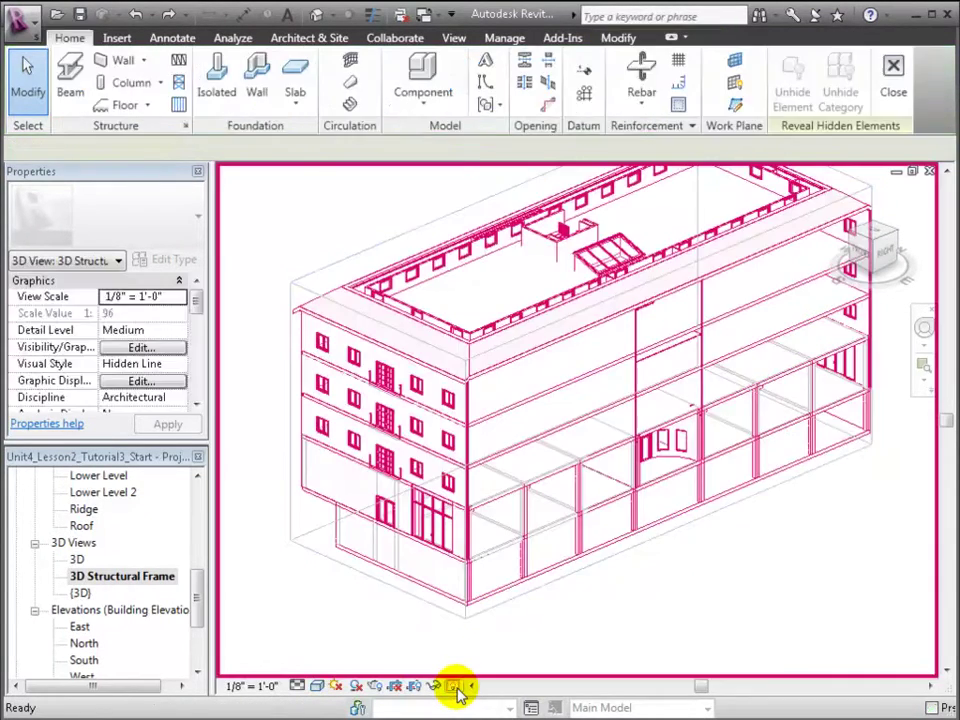
{"action": "left_click", "coordinate": [537, 483]}
{"action": "right_click", "coordinate": [537, 483]}
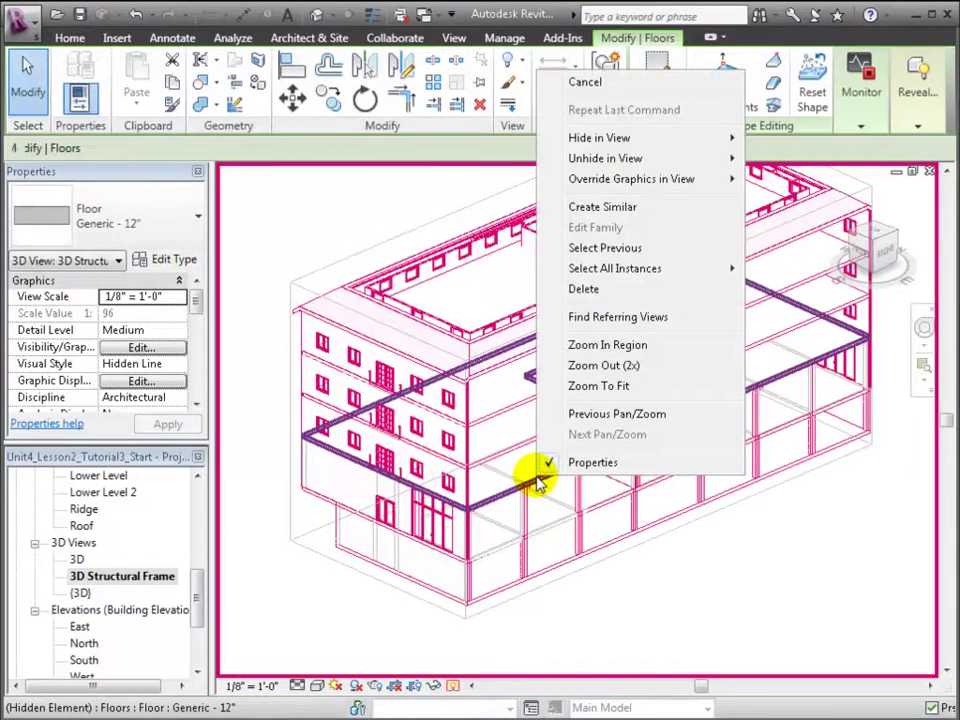
{"action": "mouse_move", "coordinate": [625, 165]}
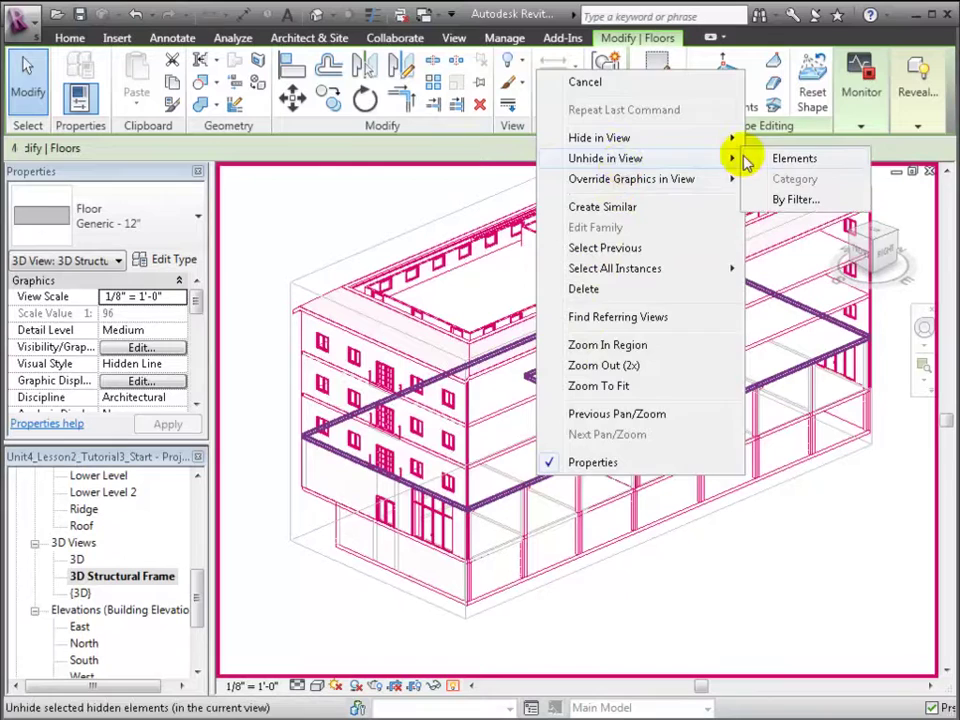
{"action": "left_click", "coordinate": [790, 158]}
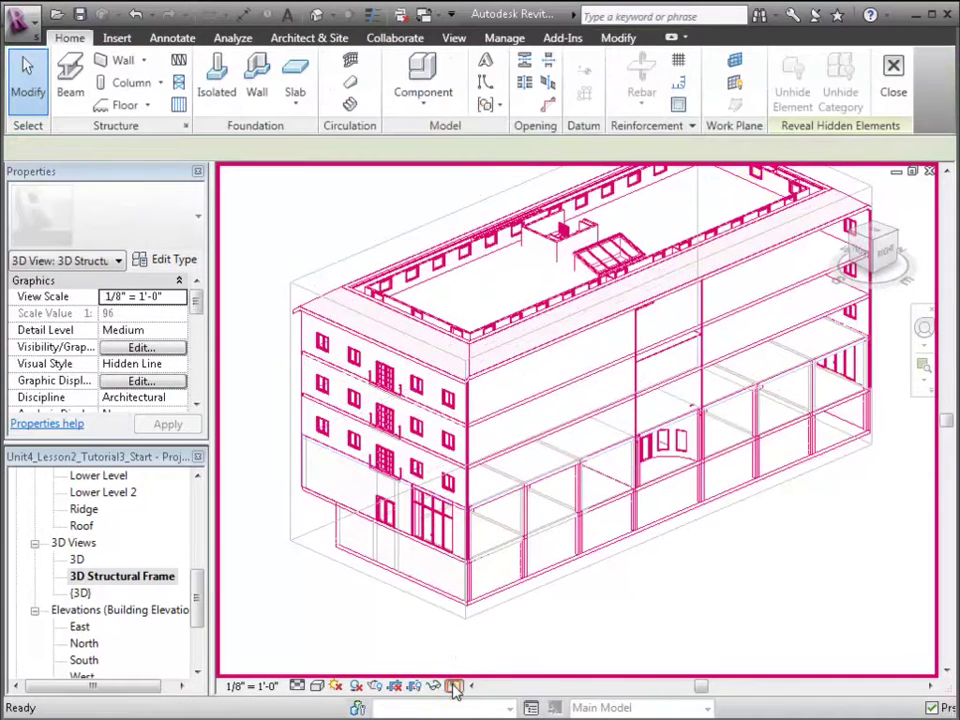
{"action": "left_click", "coordinate": [454, 686]}
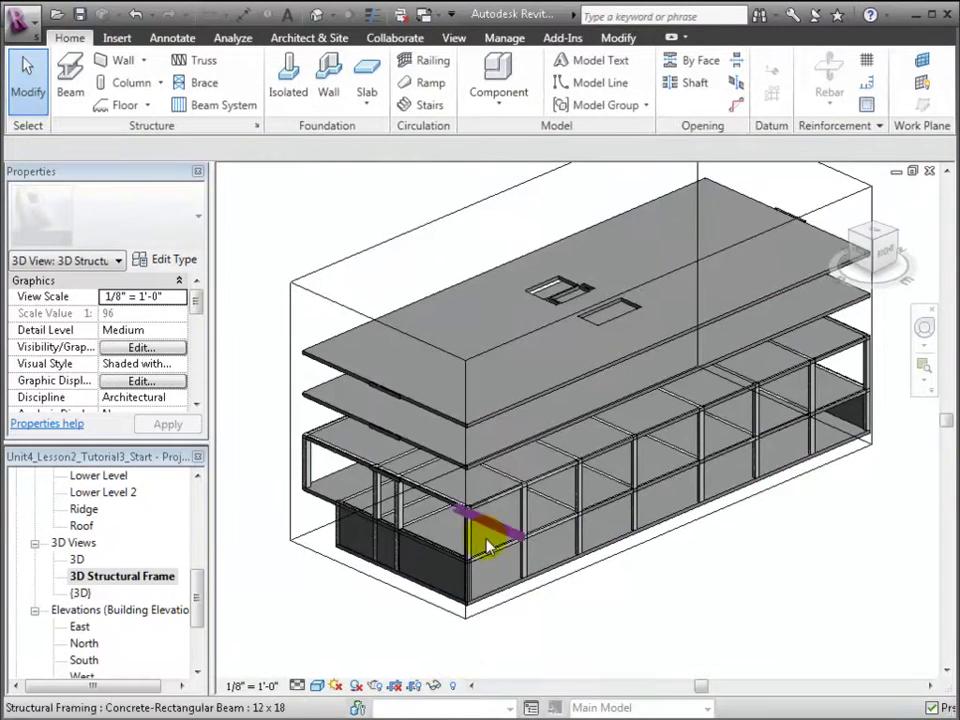
Select the Level 2 floor and duplicate its type as Concrete Slab - 8"
{"action": "key", "text": "Tab"}
{"action": "key", "text": "Tab"}
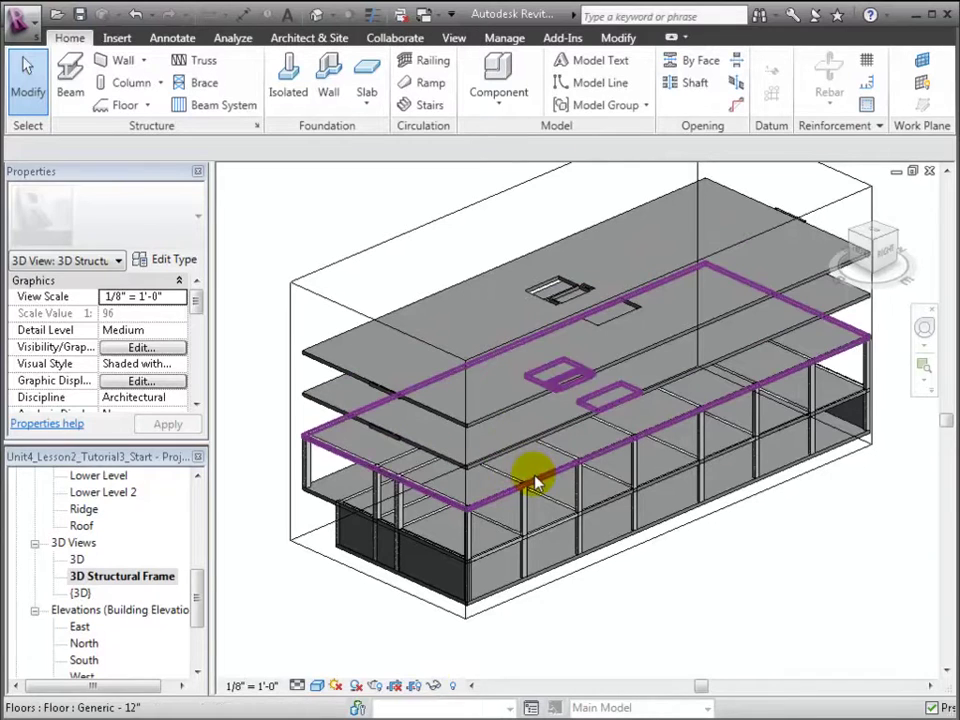
{"action": "left_click", "coordinate": [533, 482]}
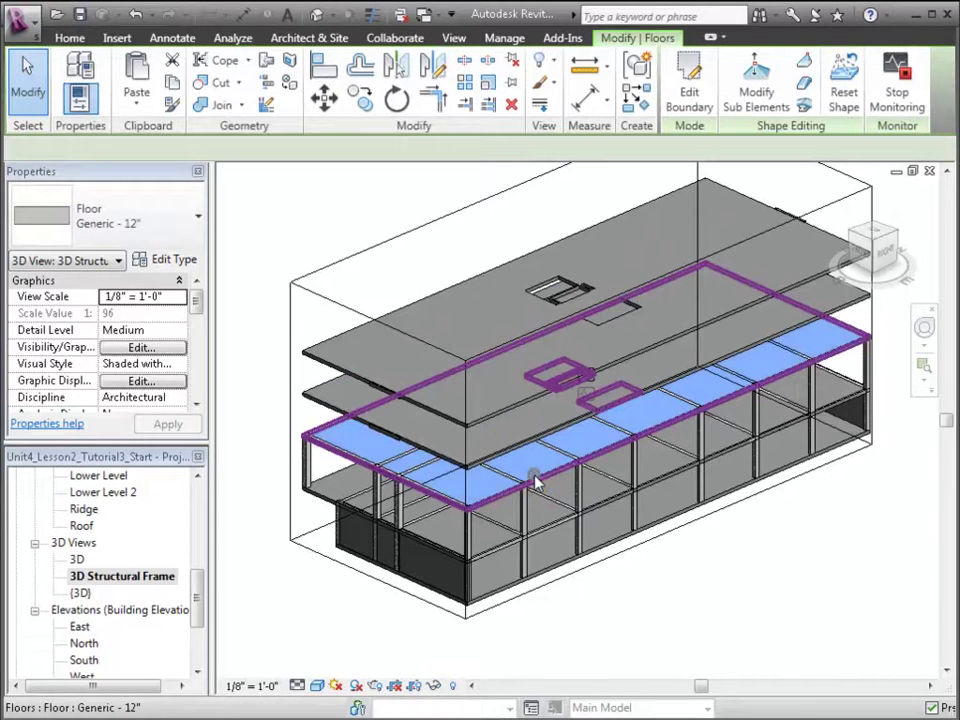
{"action": "left_click", "coordinate": [178, 260]}
{"action": "left_click", "coordinate": [582, 162]}
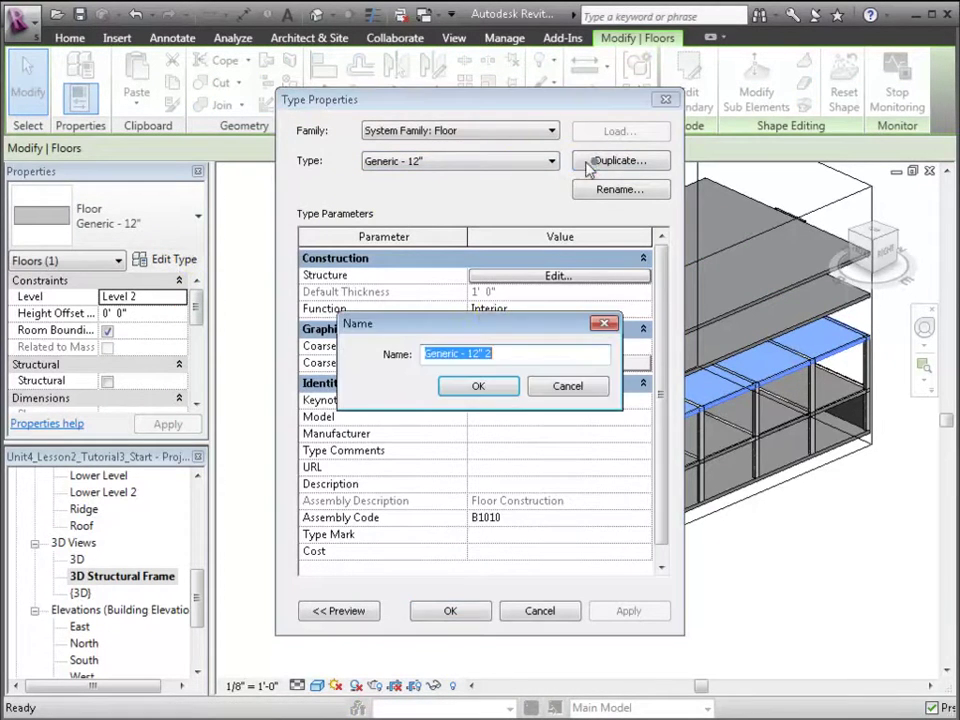
{"action": "type", "text": "Concrete Slab - 8"}
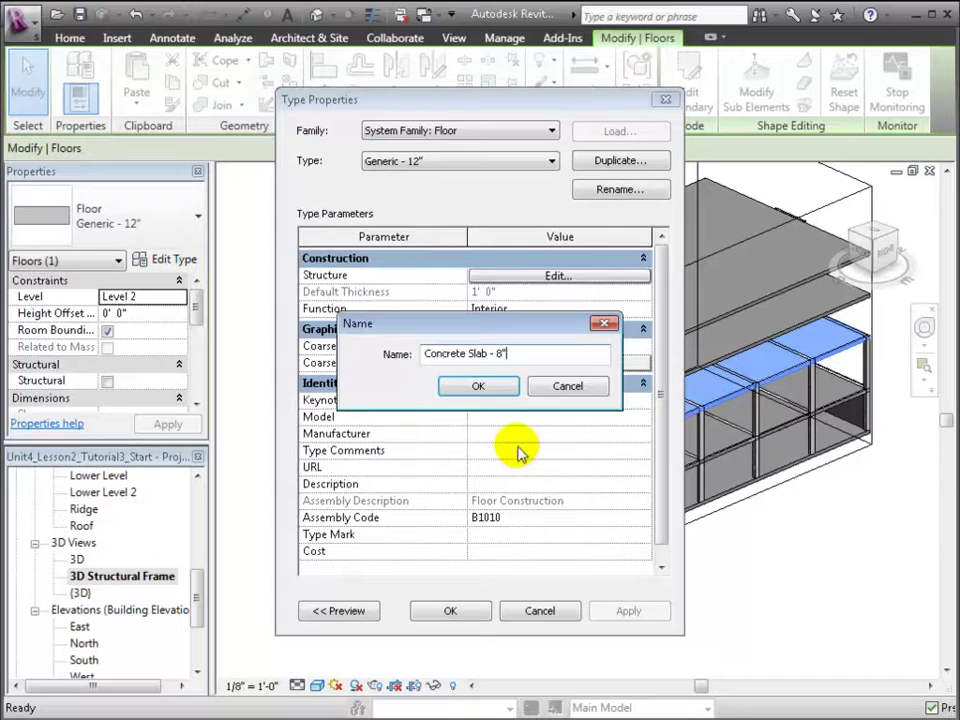
{"action": "left_click", "coordinate": [487, 388]}
Set the structure layer material to Cast-in-Place Concrete, using its render appearance shading
{"action": "left_click", "coordinate": [551, 275]}
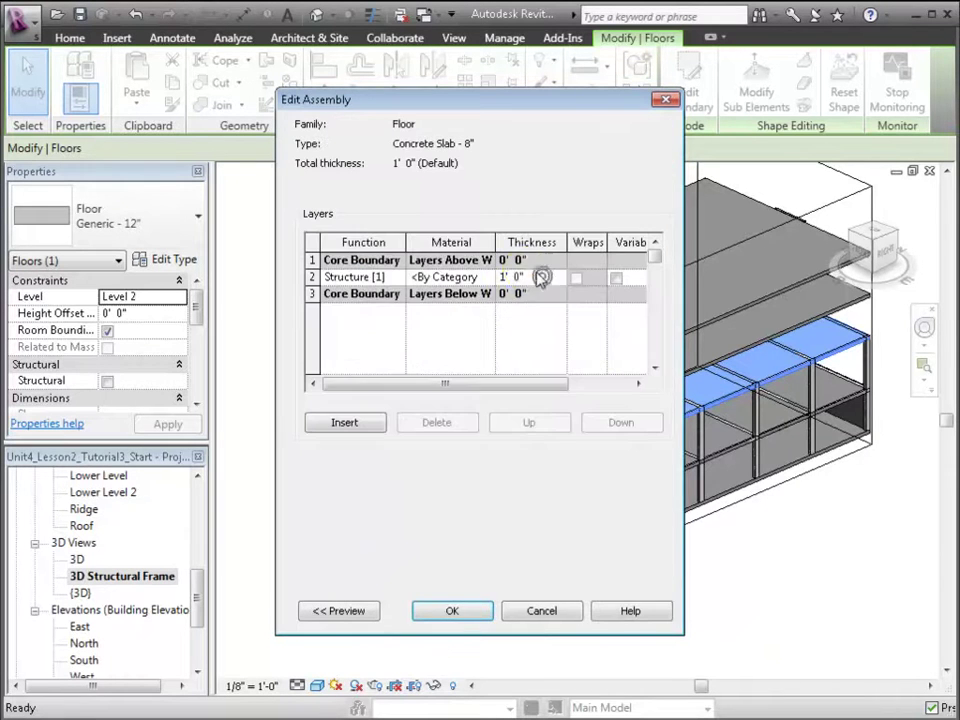
{"action": "left_click", "coordinate": [489, 277]}
{"action": "left_click", "coordinate": [490, 276]}
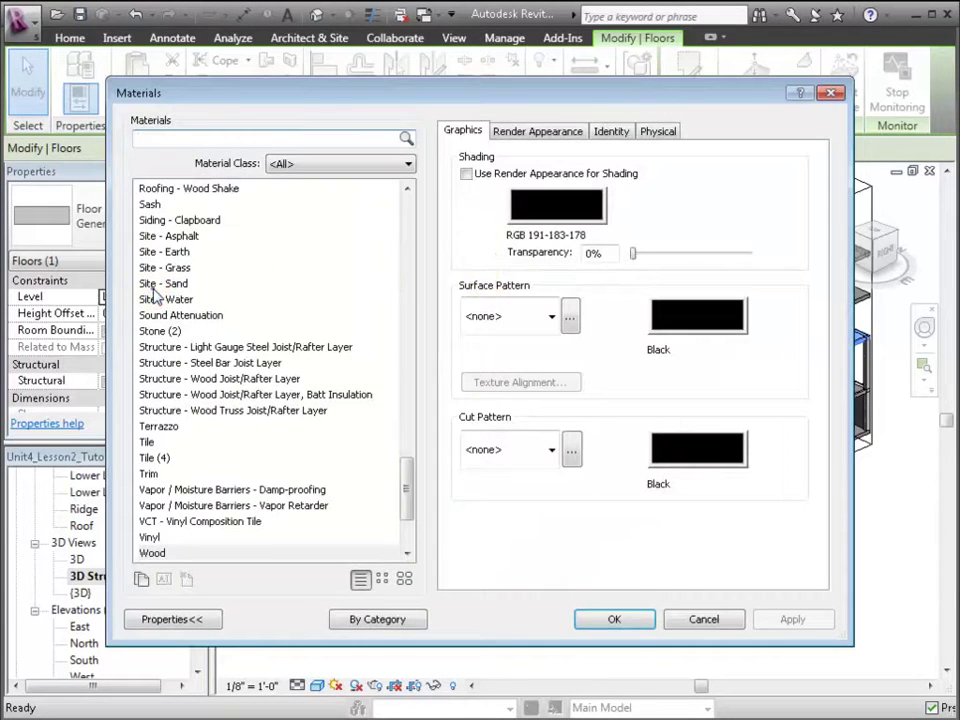
{"action": "left_click", "coordinate": [466, 174]}
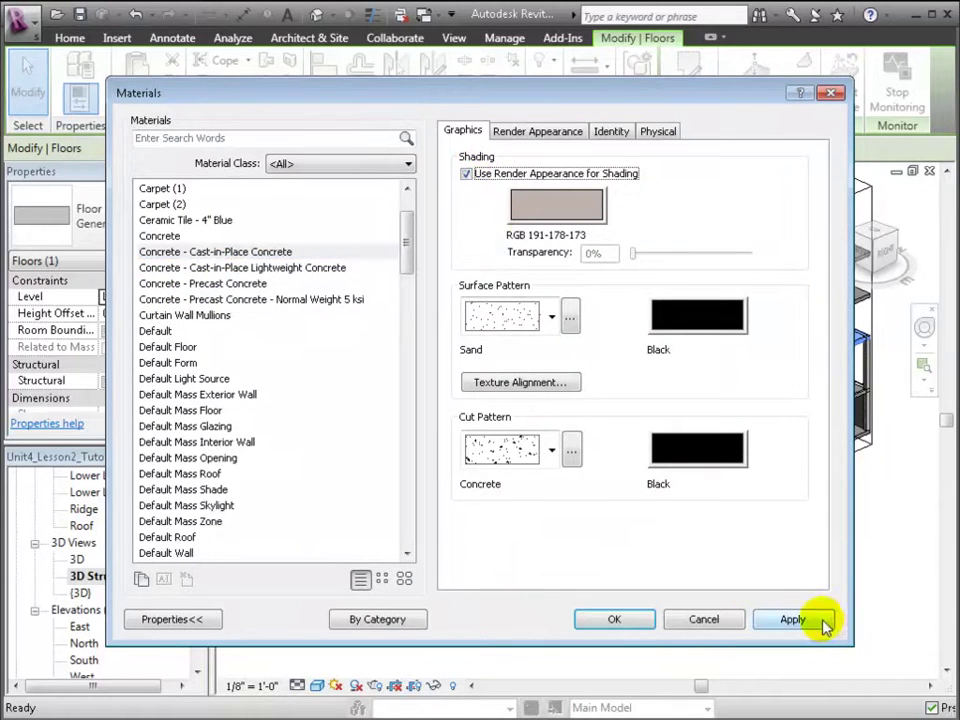
{"action": "left_click", "coordinate": [822, 624]}
{"action": "left_click", "coordinate": [636, 620]}
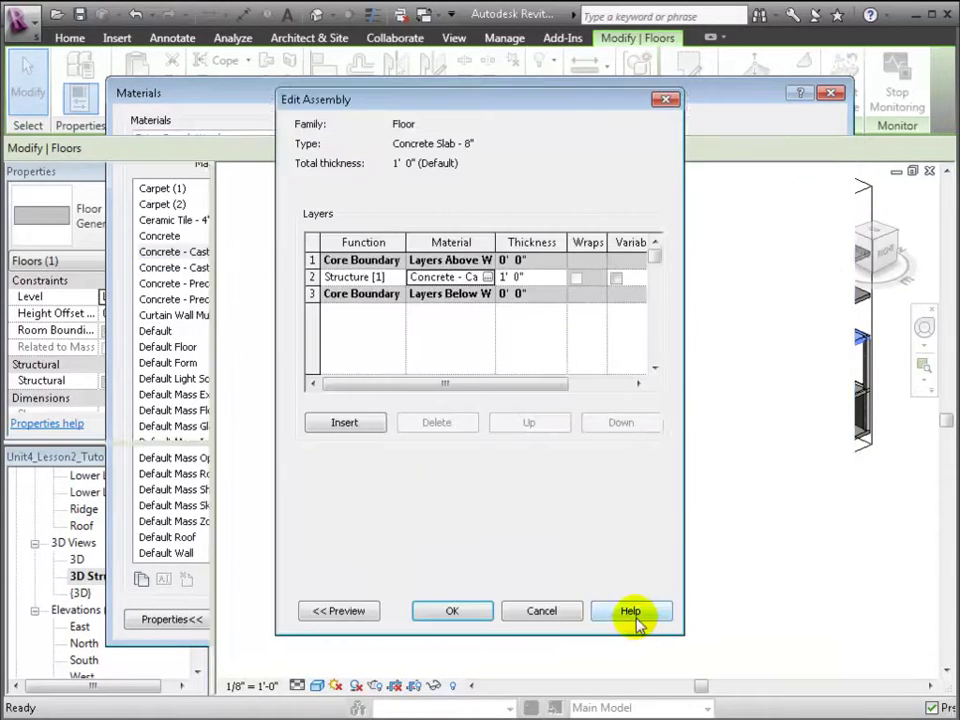
Make the structure layer 8" thick and apply the new type to the floor
{"action": "left_click", "coordinate": [525, 277]}
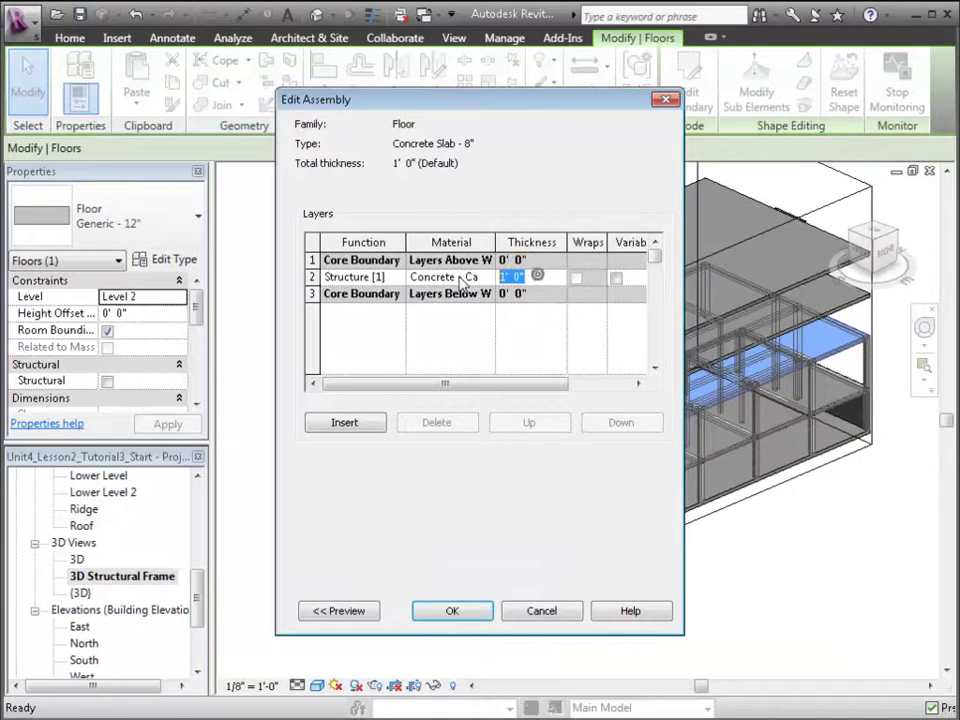
{"action": "type", "text": "0 8"}
{"action": "key", "text": "Tab"}
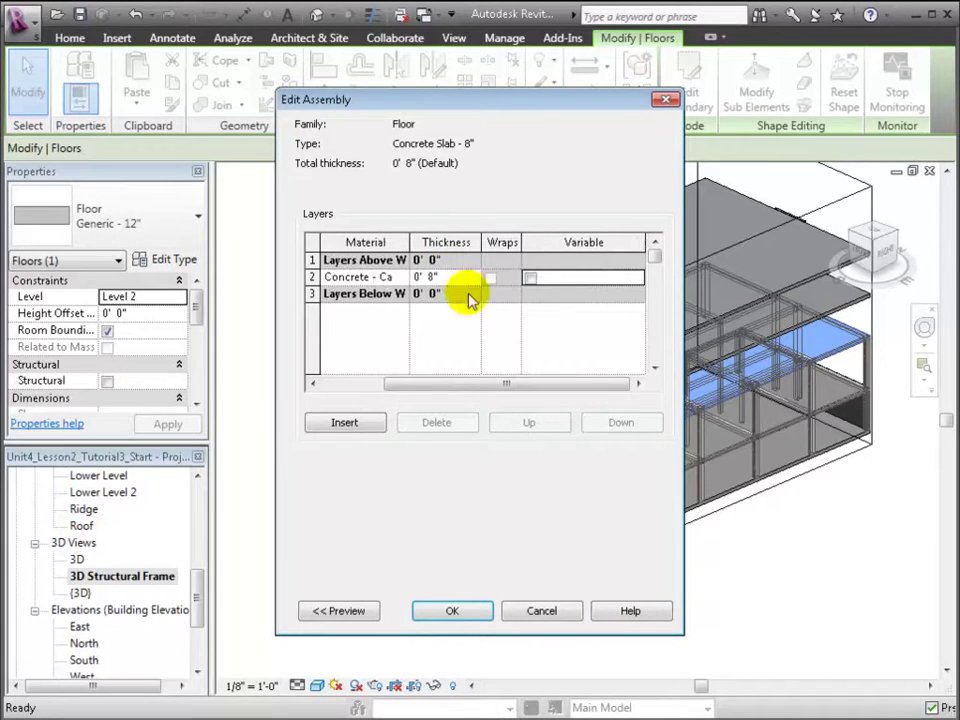
{"action": "left_click", "coordinate": [452, 610]}
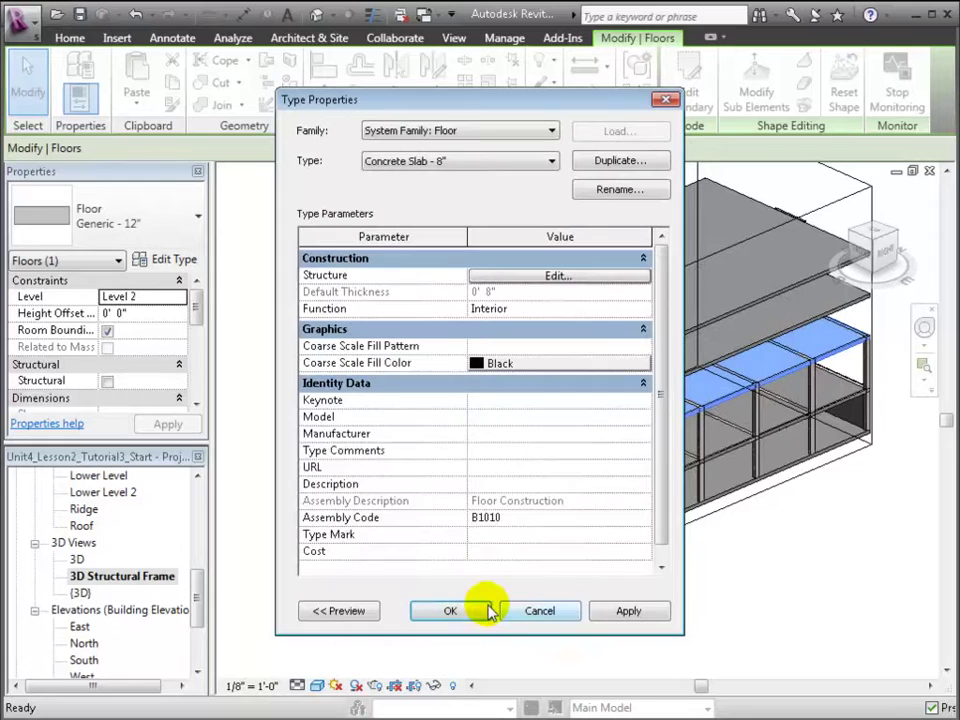
{"action": "left_click", "coordinate": [621, 610]}
{"action": "left_click", "coordinate": [466, 612]}
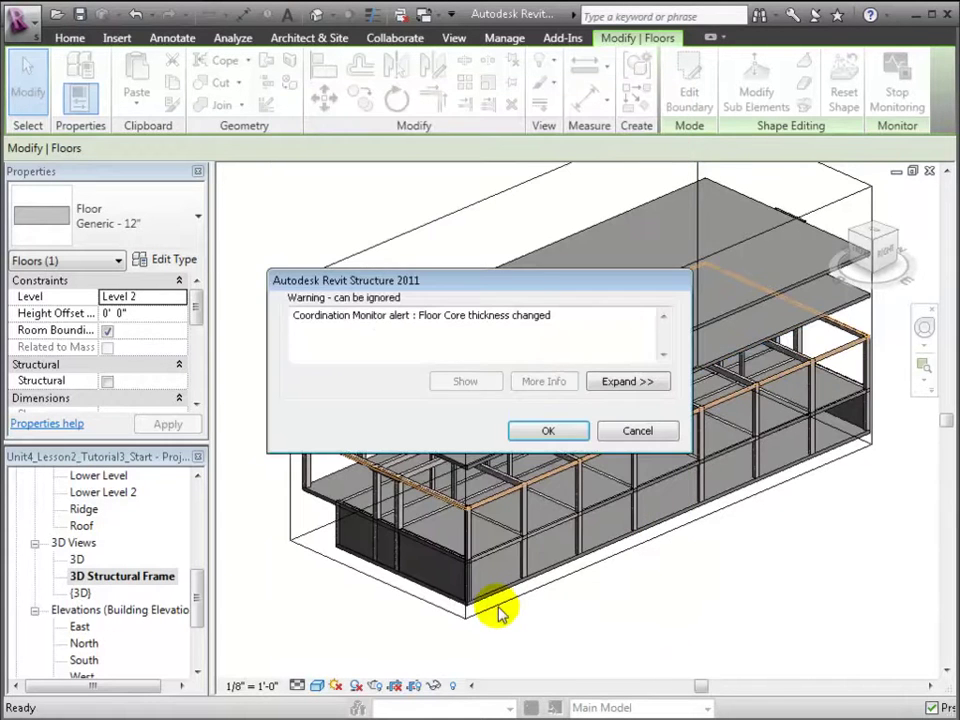
{"action": "left_click", "coordinate": [540, 431]}
{"action": "left_click", "coordinate": [590, 620]}
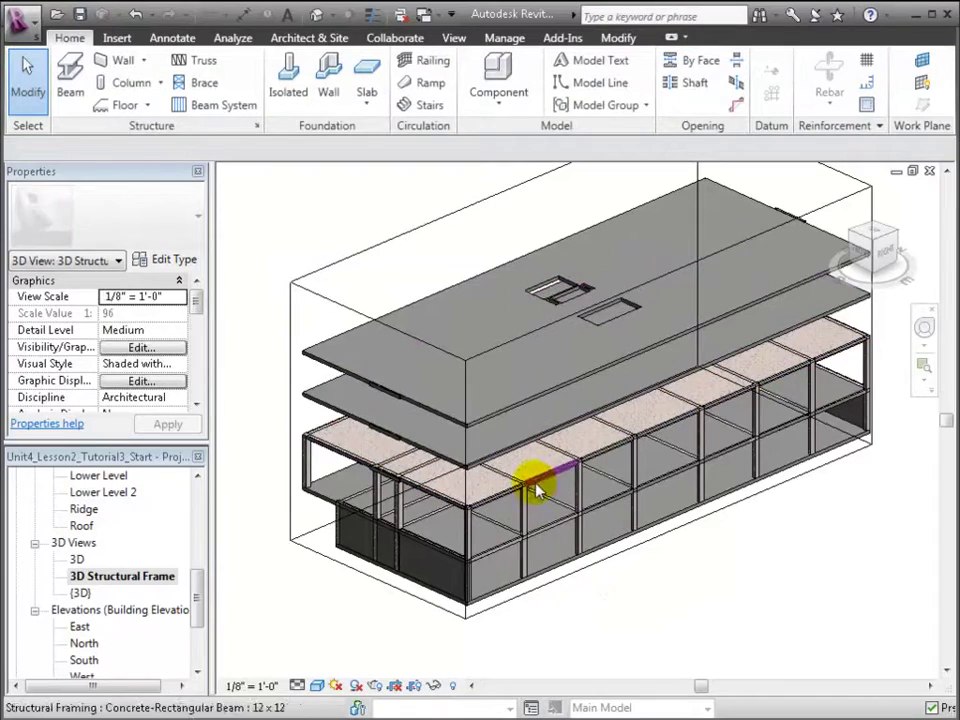